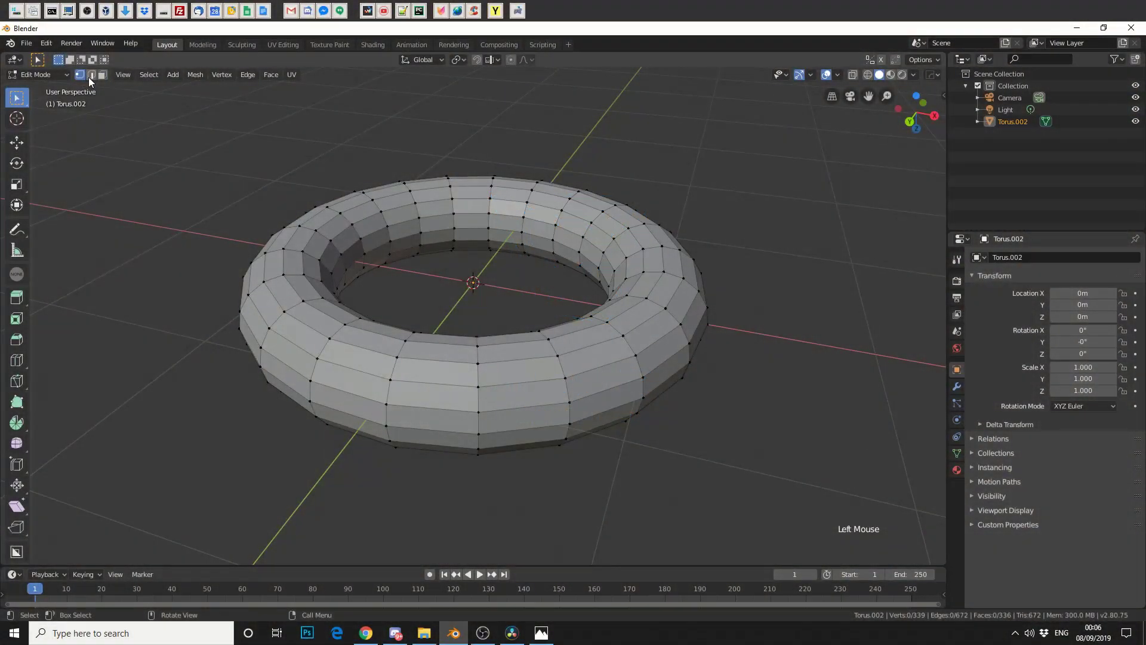
# Cycle between edge, face and vertex select modes using the header buttons and keys 1, 2, 3.
pyautogui.click(90, 76)
pyautogui.click(103, 75)
pyautogui.press('1')
pyautogui.press('2')
pyautogui.press('3')
# View the torus from numpad front, side and opposite angles, then orbit to look down on it.
pyautogui.press('KP_1')
pyautogui.press('KP_2')
pyautogui.press('KP_3')
pyautogui.press('KP_6')
pyautogui.press('KP_4')
pyautogui.press('KP_5')
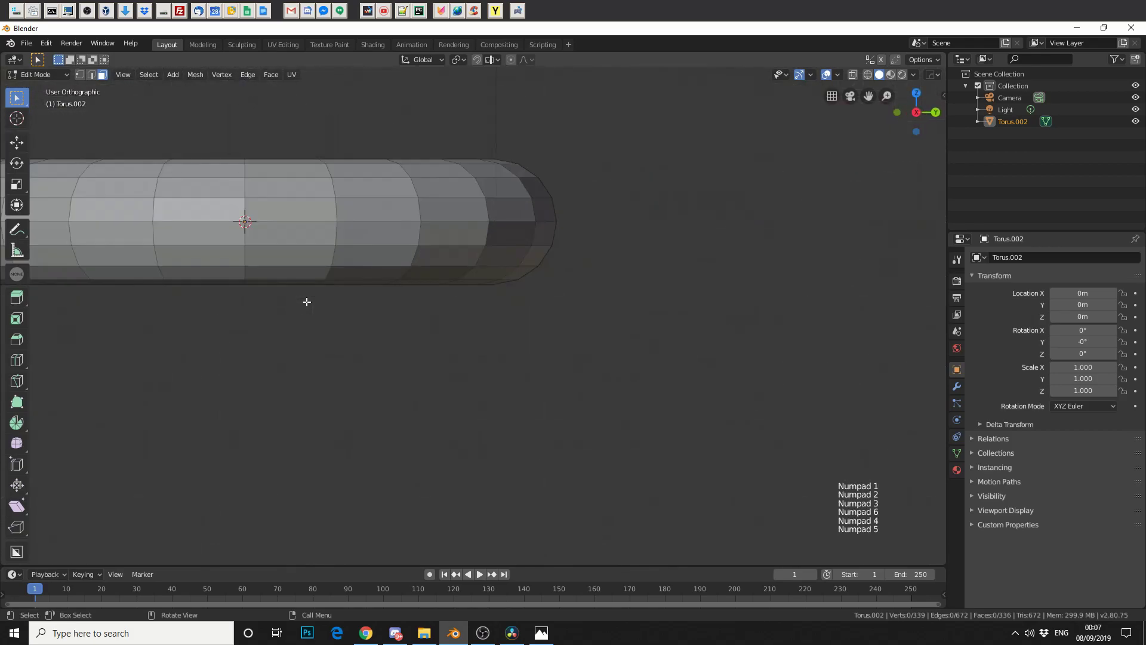
pyautogui.press('KP_8')
pyautogui.press('KP_9')
pyautogui.moveTo(870, 371); pyautogui.dragTo(832, 463, button='middle')
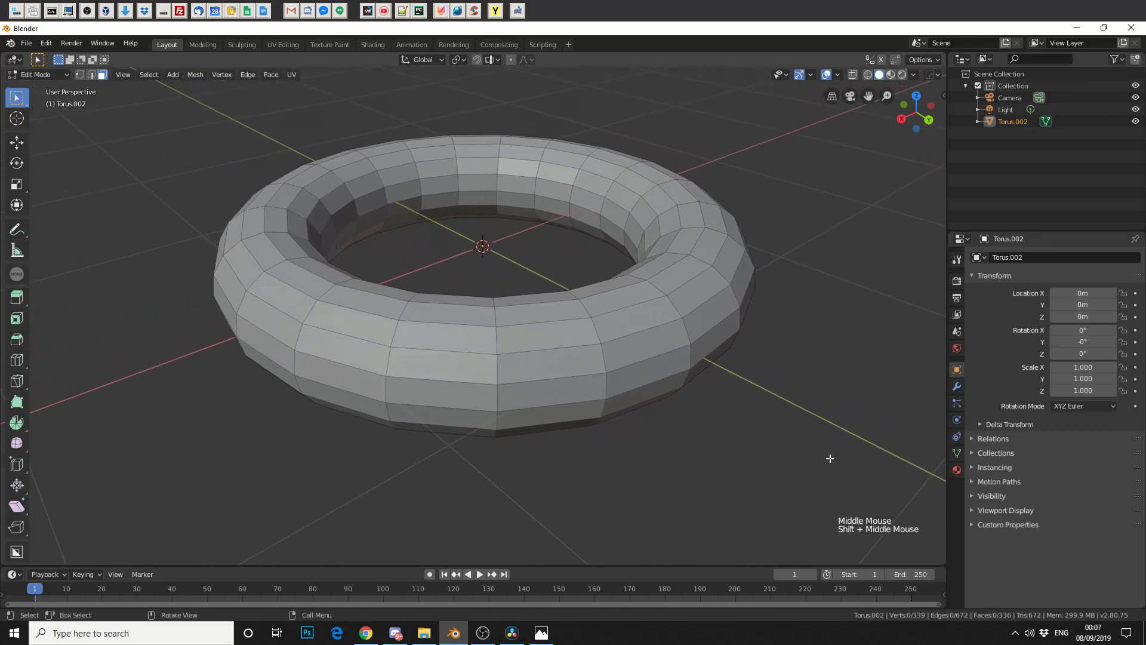
# Step through vertex, edge and face modes with 1, 2, 3, finishing in Face select.
pyautogui.press('1')
pyautogui.press('2')
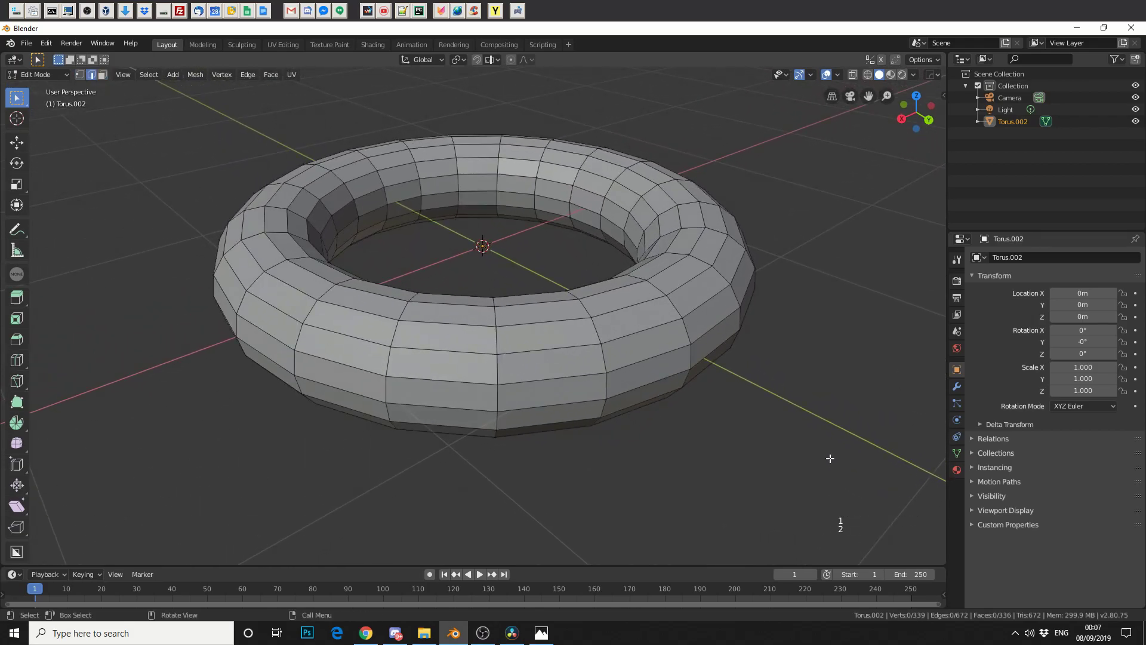
pyautogui.press('3')
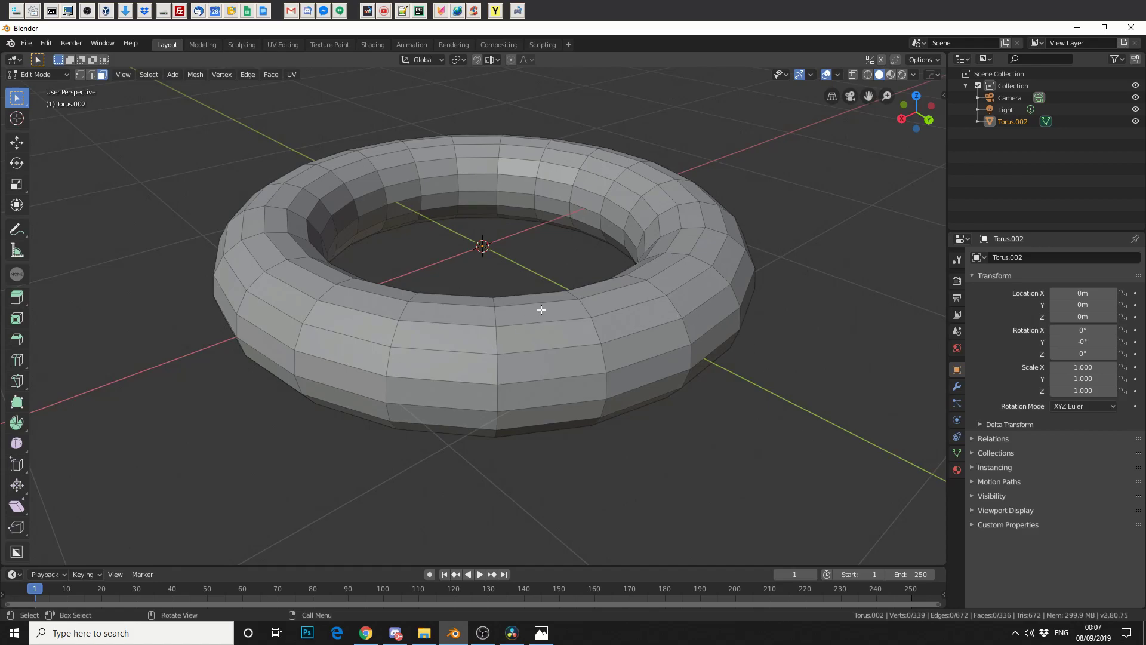
# Box-select a block of front faces, add the left-front faces, then clear the selection.
pyautogui.moveTo(542, 310); pyautogui.dragTo(424, 445)
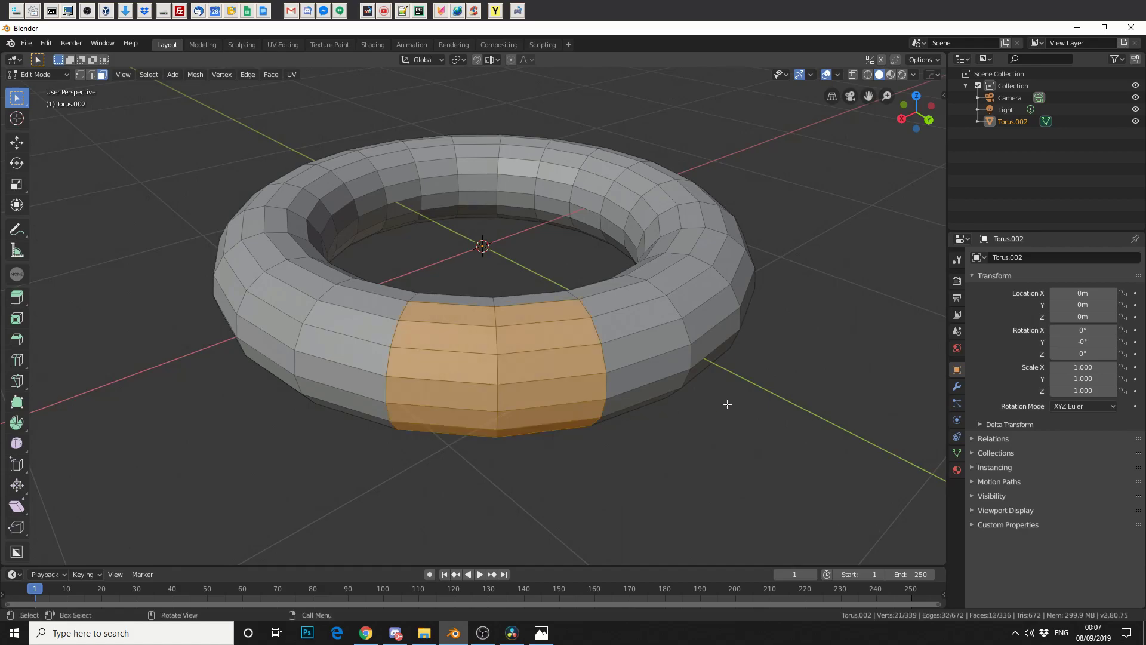
pyautogui.moveTo(728, 404); pyautogui.dragTo(692, 382, button='middle')
pyautogui.moveTo(601, 259); pyautogui.dragTo(255, 480)
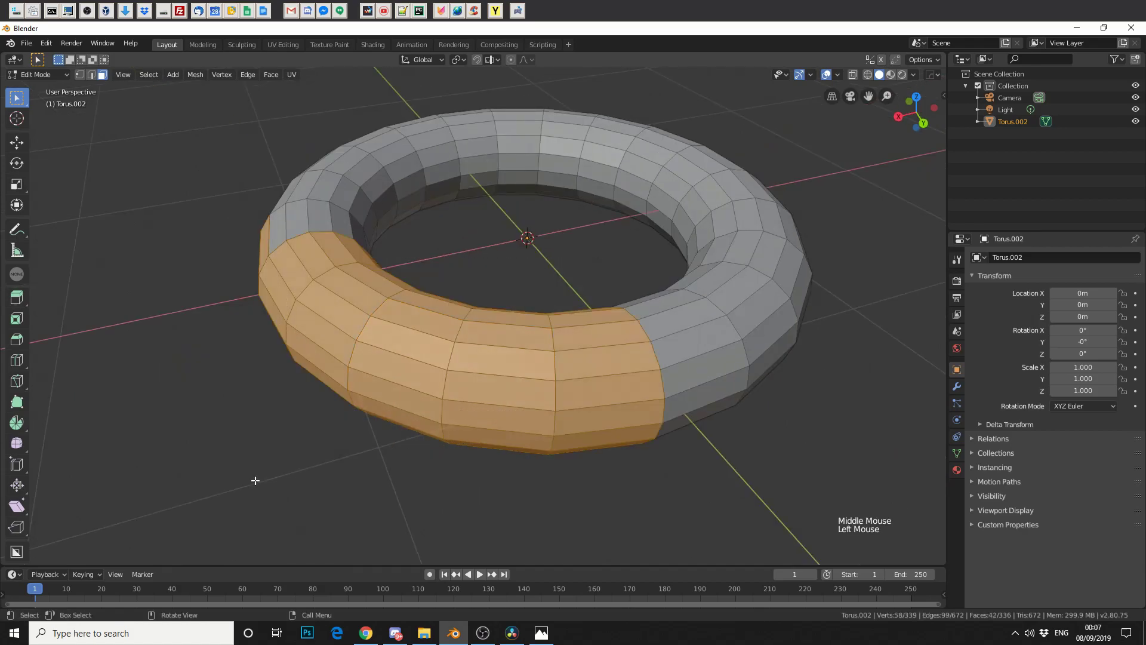
pyautogui.click(337, 494)
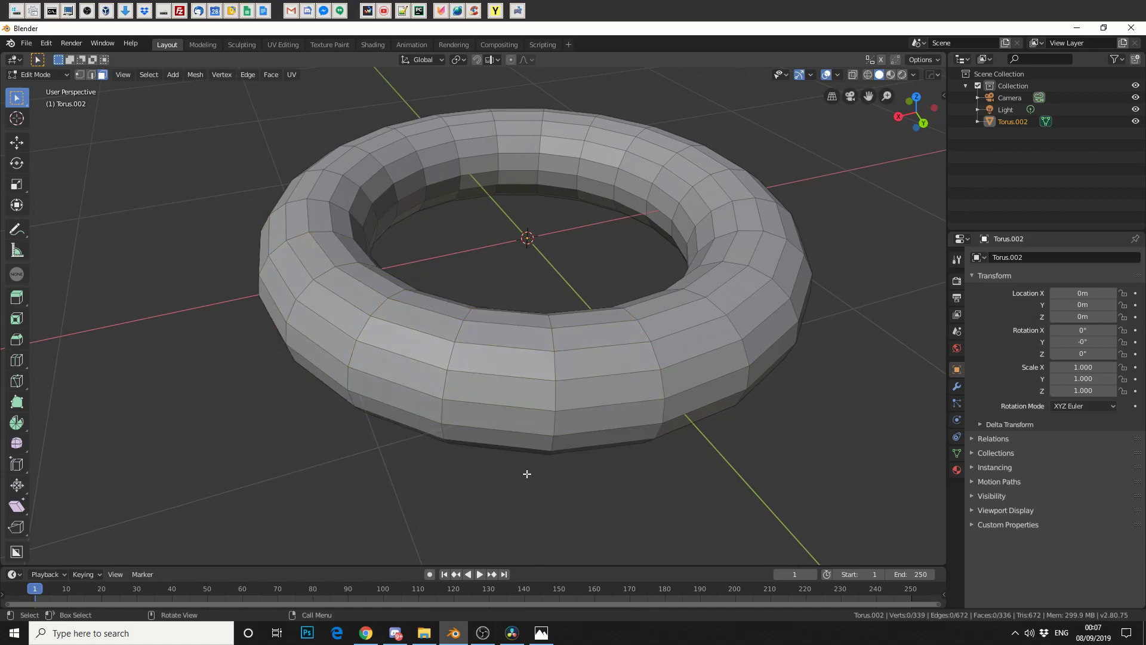
# Lasso-select front faces, then paint more faces in with circle select (C).
pyautogui.moveTo(526, 473)
pyautogui.keyDown('ctrl'); pyautogui.mouseDown(button='right')
pyautogui.moveTo(525, 401)
pyautogui.moveTo(481, 336)
pyautogui.moveTo(370, 310)
pyautogui.moveTo(373, 399)
pyautogui.moveTo(463, 395)
pyautogui.moveTo(463, 374)
pyautogui.moveTo(502, 466)
pyautogui.mouseUp(button='right'); pyautogui.keyUp('ctrl')
pyautogui.moveTo(552, 527)
pyautogui.mouseDown(button='middle')
pyautogui.moveTo(625, 494)
pyautogui.moveTo(532, 520)
pyautogui.mouseUp(button='middle')
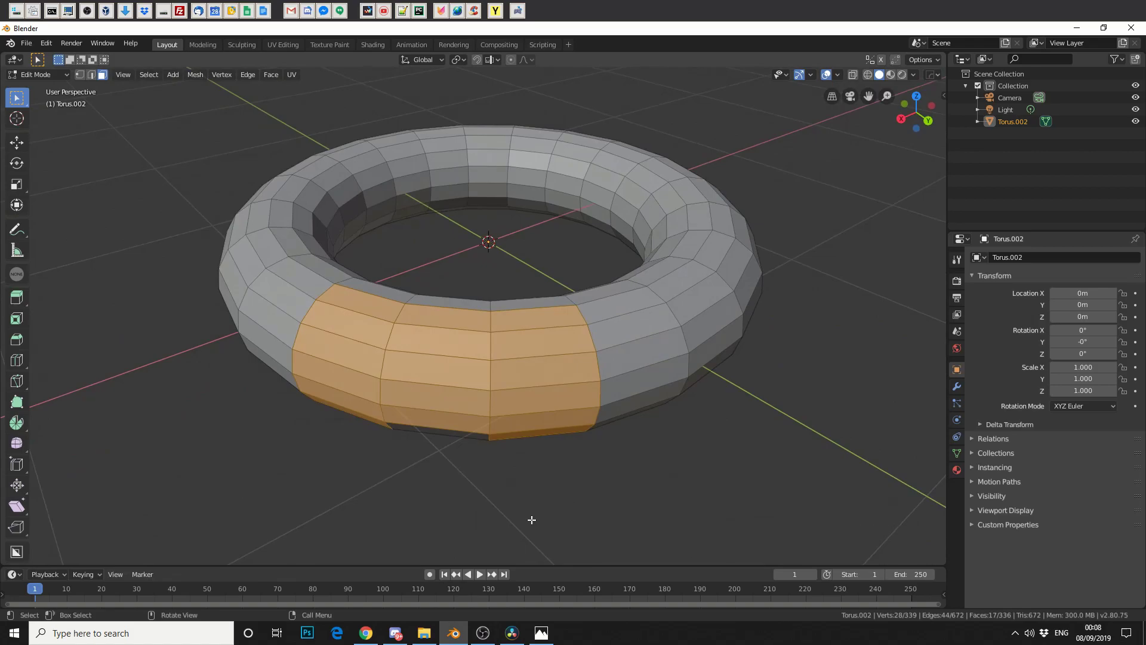
pyautogui.press('c')
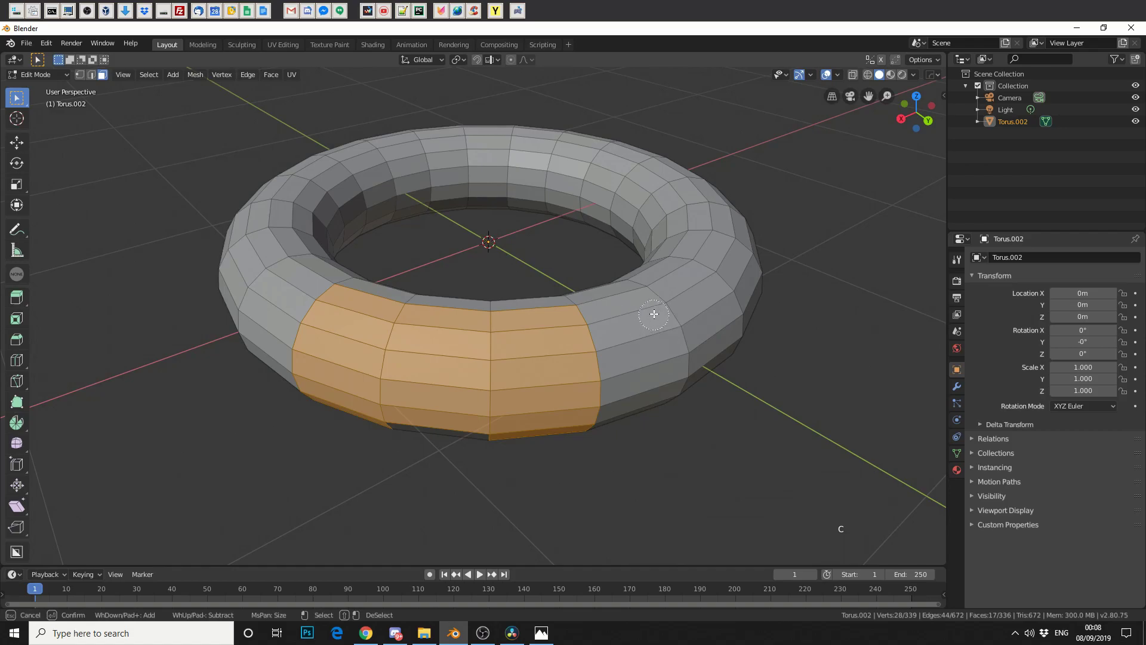
pyautogui.moveTo(637, 317)
pyautogui.mouseDown()
pyautogui.moveTo(670, 384)
pyautogui.moveTo(711, 324)
pyautogui.moveTo(456, 388)
pyautogui.moveTo(305, 341)
pyautogui.moveTo(314, 228)
pyautogui.moveTo(286, 231)
pyautogui.moveTo(466, 182)
pyautogui.moveTo(572, 201)
pyautogui.moveTo(678, 243)
pyautogui.moveTo(693, 434)
pyautogui.mouseUp()
# End circle select, select every face with A, then deselect them all with Alt+A.
pyautogui.rightClick(694, 434)
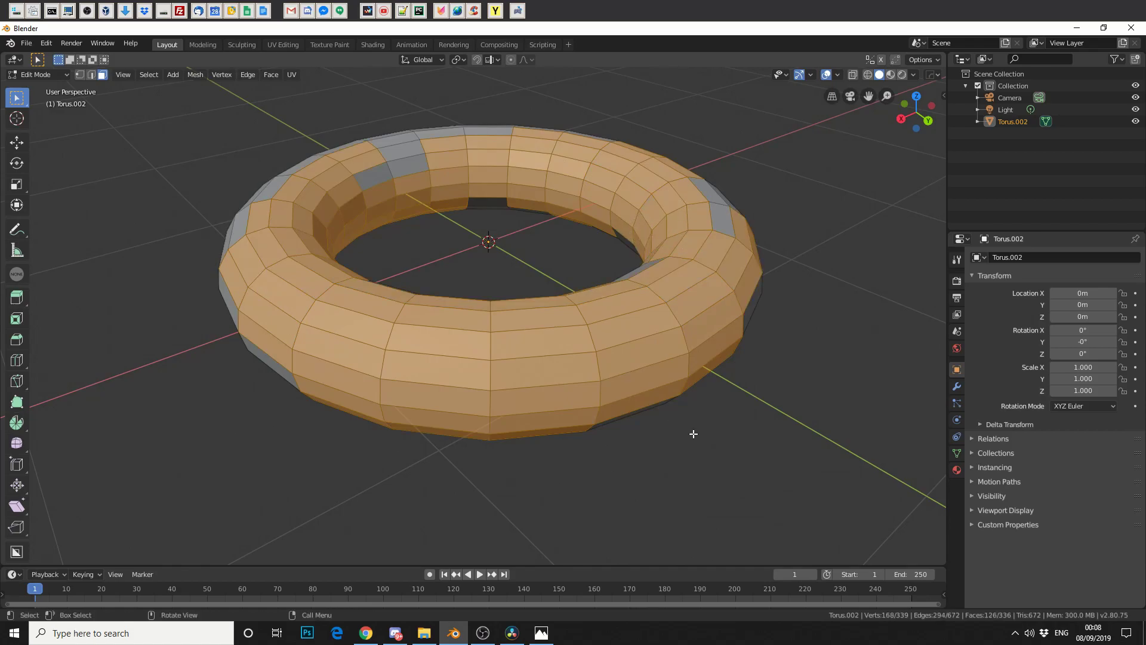
pyautogui.press('a')
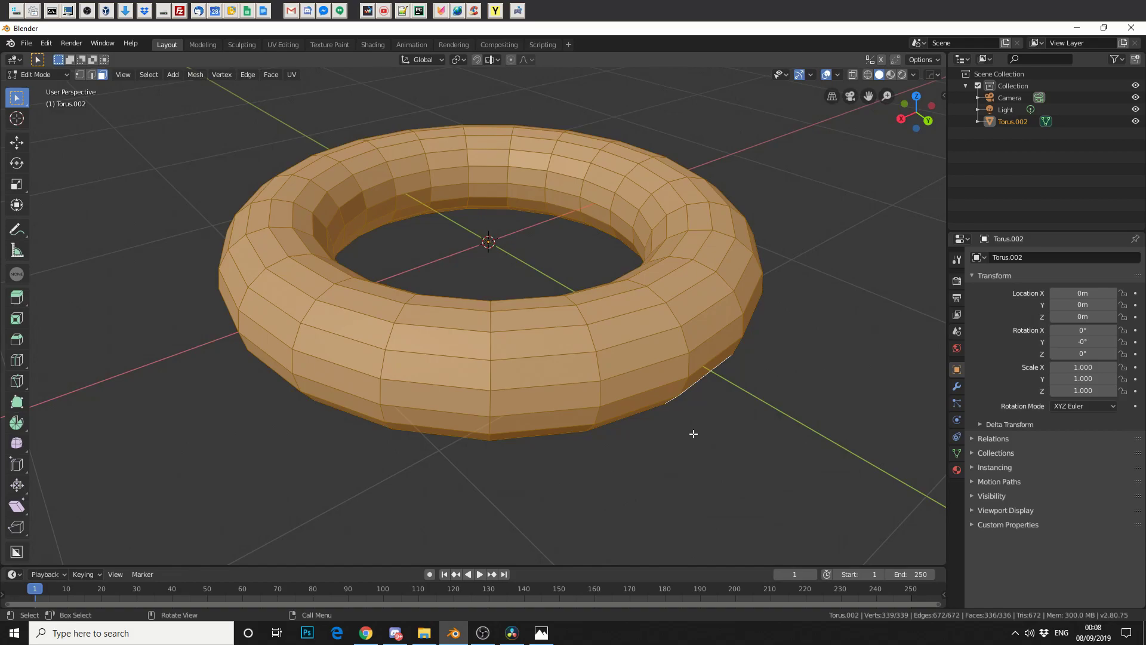
pyautogui.hotkey('alt', 'a')
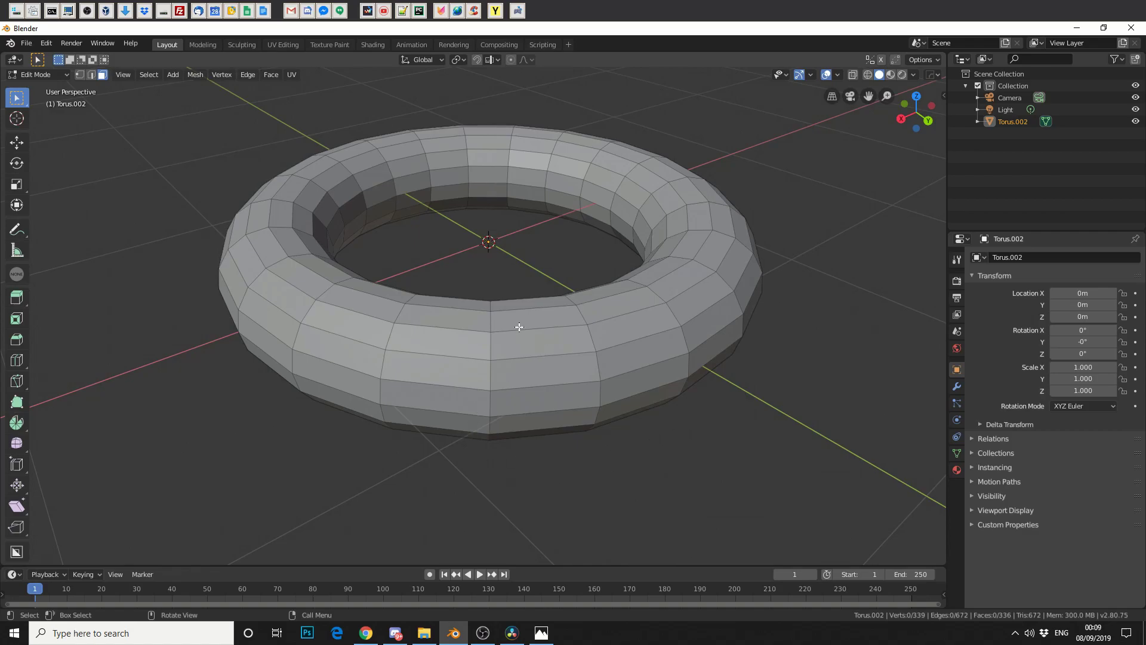
# Try box, circle and lasso selection styles on the torus front faces, cycling with W.
pyautogui.moveTo(525, 336); pyautogui.dragTo(442, 407)
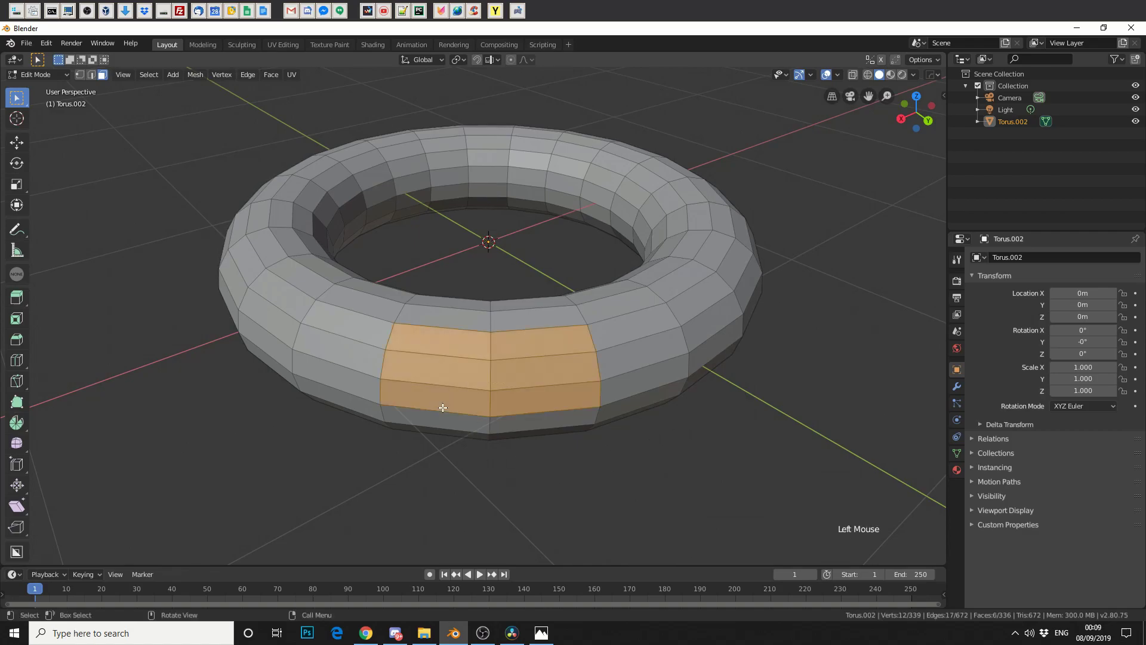
pyautogui.press('w')
pyautogui.moveTo(371, 333); pyautogui.dragTo(332, 354)
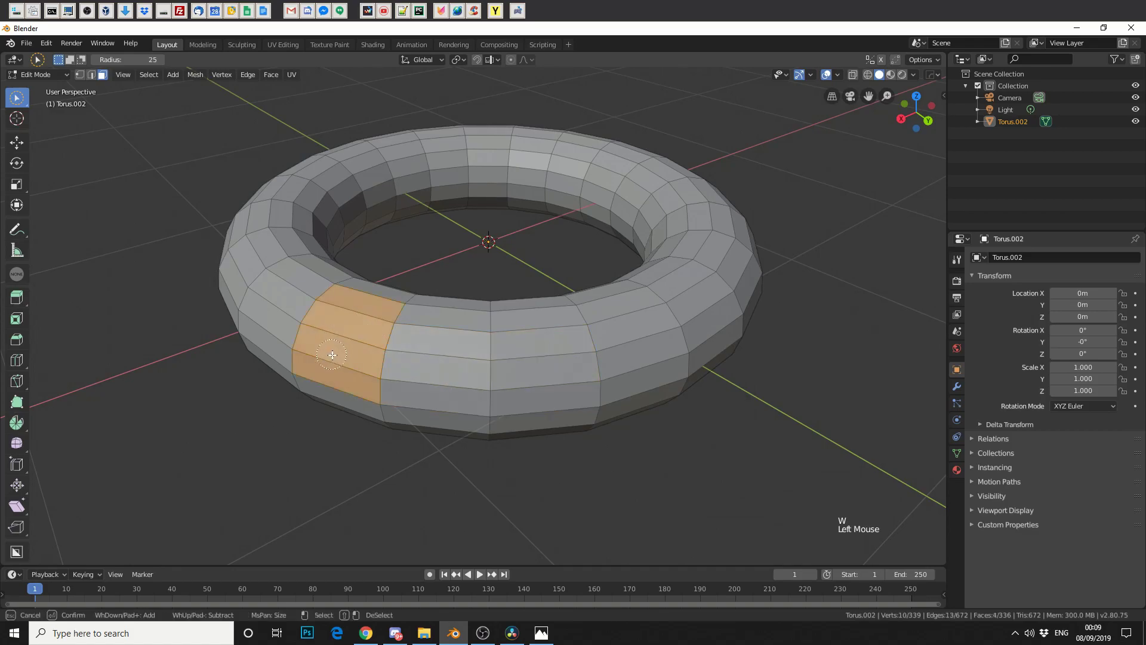
pyautogui.press('w')
pyautogui.moveTo(440, 352)
pyautogui.mouseDown()
pyautogui.moveTo(501, 322)
pyautogui.moveTo(544, 347)
pyautogui.moveTo(524, 382)
pyautogui.moveTo(481, 414)
pyautogui.moveTo(440, 357)
pyautogui.mouseUp()
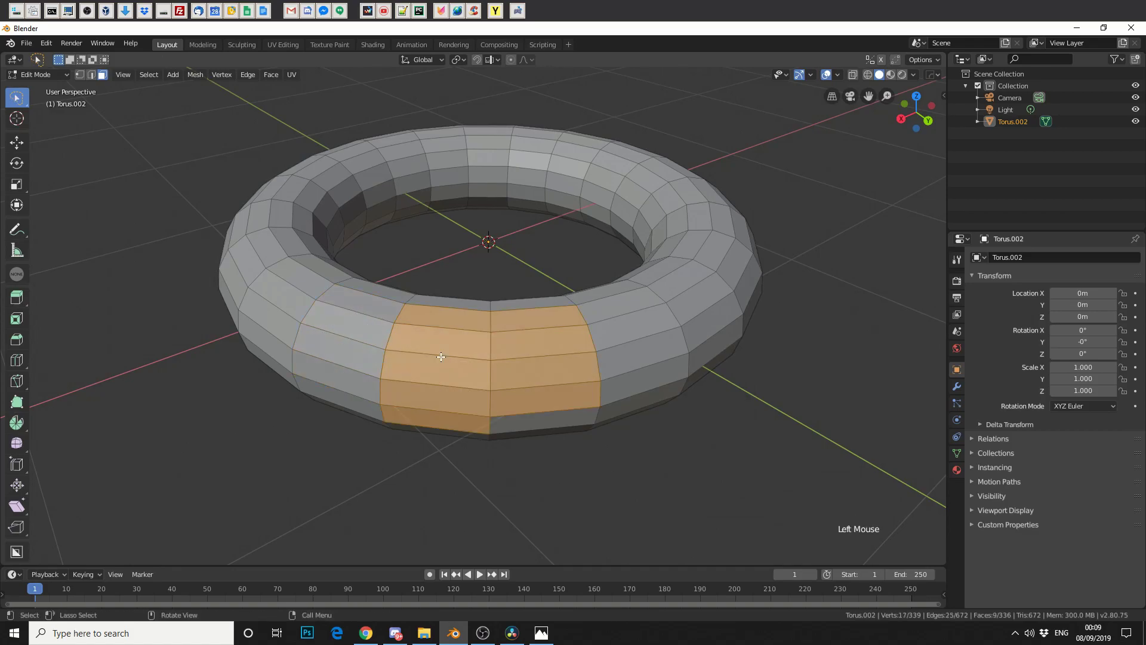
# In Tweak mode, pick one front face and Shift-add three neighbouring faces to its right.
pyautogui.press('w')
pyautogui.click(353, 329)
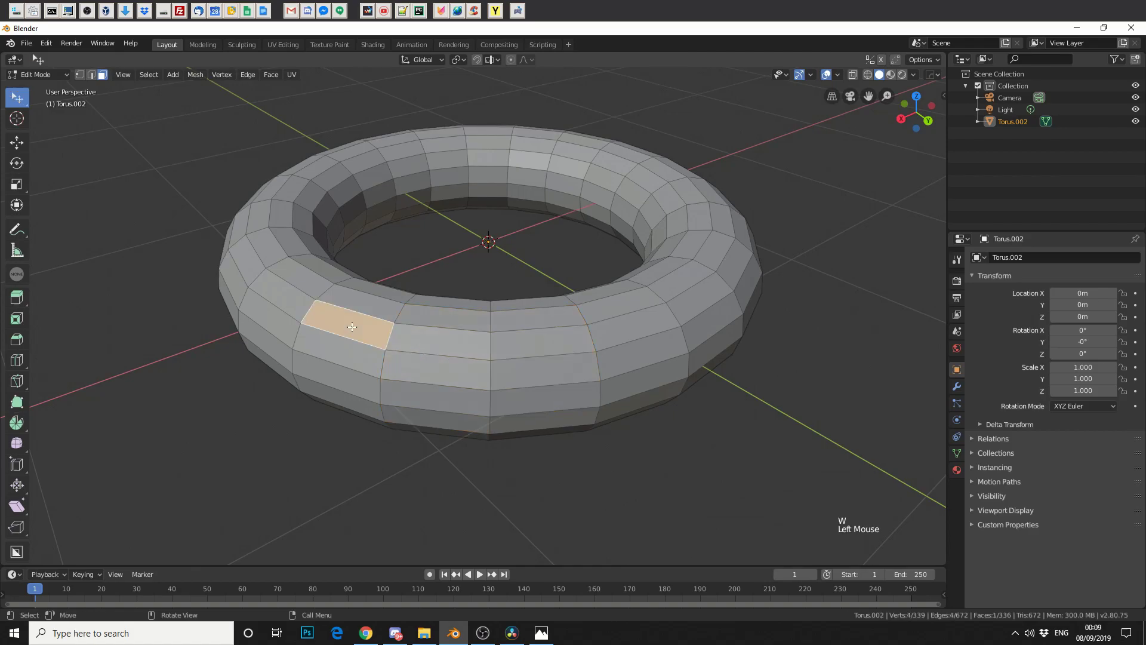
pyautogui.click(431, 333)
pyautogui.click(509, 343)
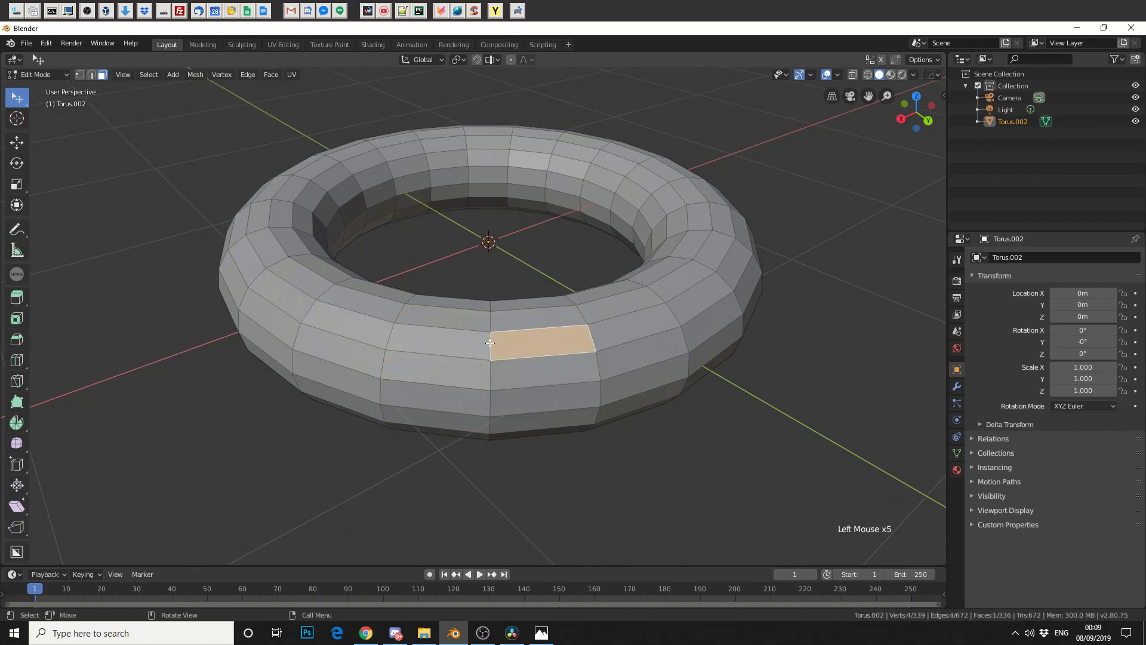
pyautogui.click(461, 343)
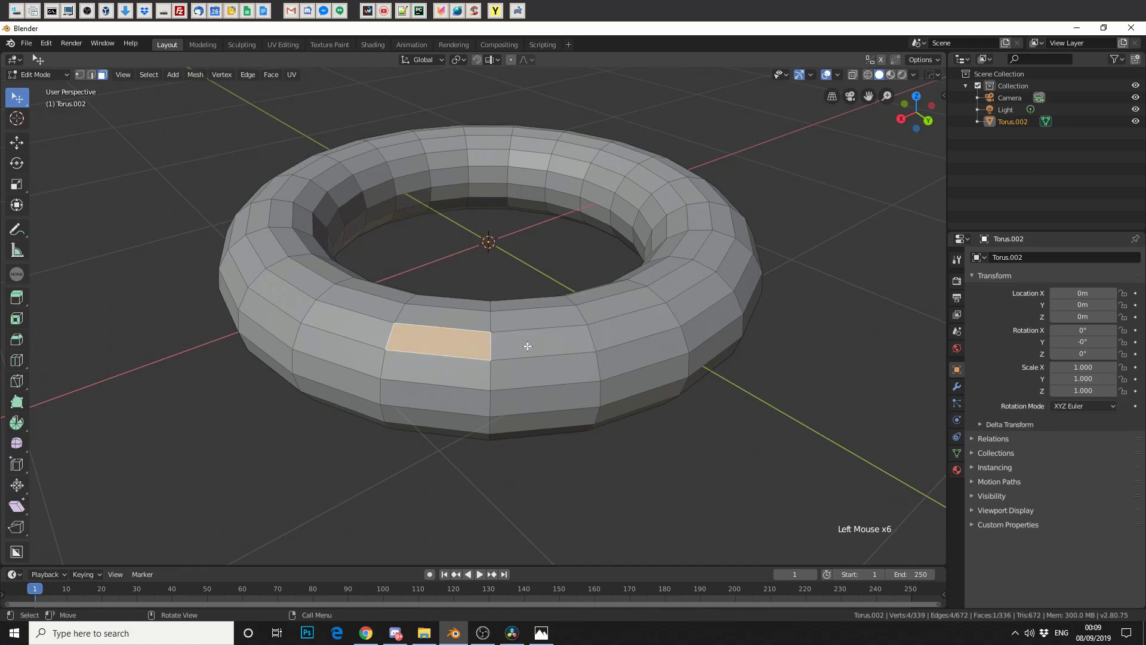
pyautogui.keyDown('shift'); pyautogui.click(534, 343); pyautogui.keyUp('shift')
pyautogui.keyDown('shift'); pyautogui.click(599, 336); pyautogui.keyUp('shift')
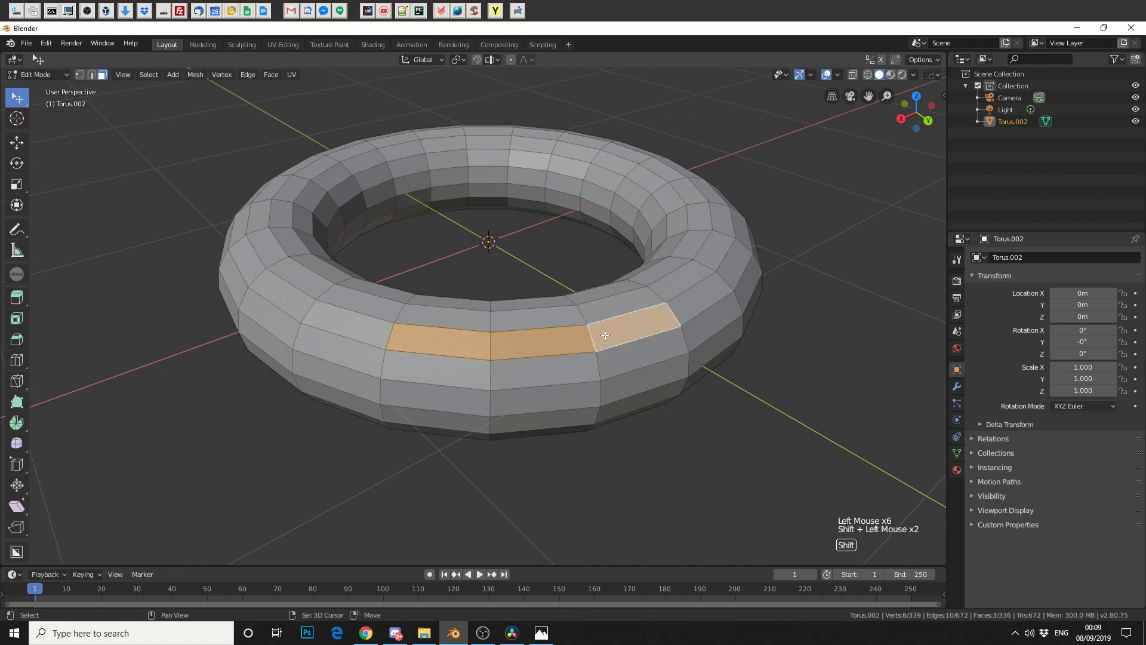
pyautogui.keyDown('shift'); pyautogui.click(700, 301); pyautogui.keyUp('shift')
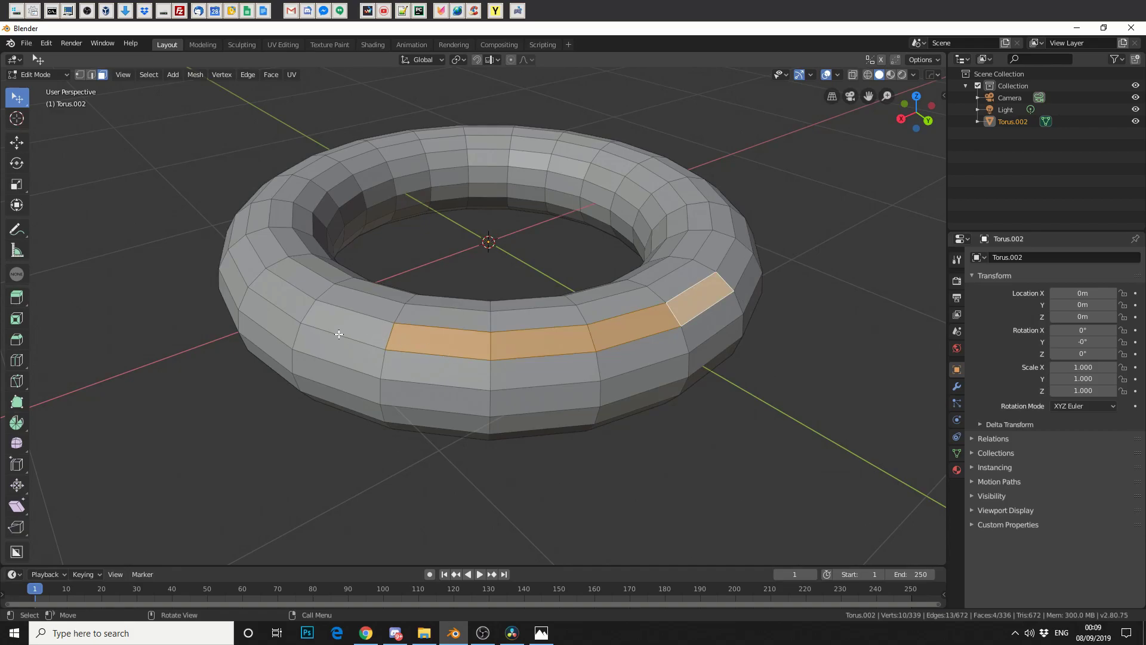
# Alt-click a face loop, then select one front face, drag it out and undo the move.
pyautogui.moveTo(772, 367); pyautogui.dragTo(702, 366, button='middle')
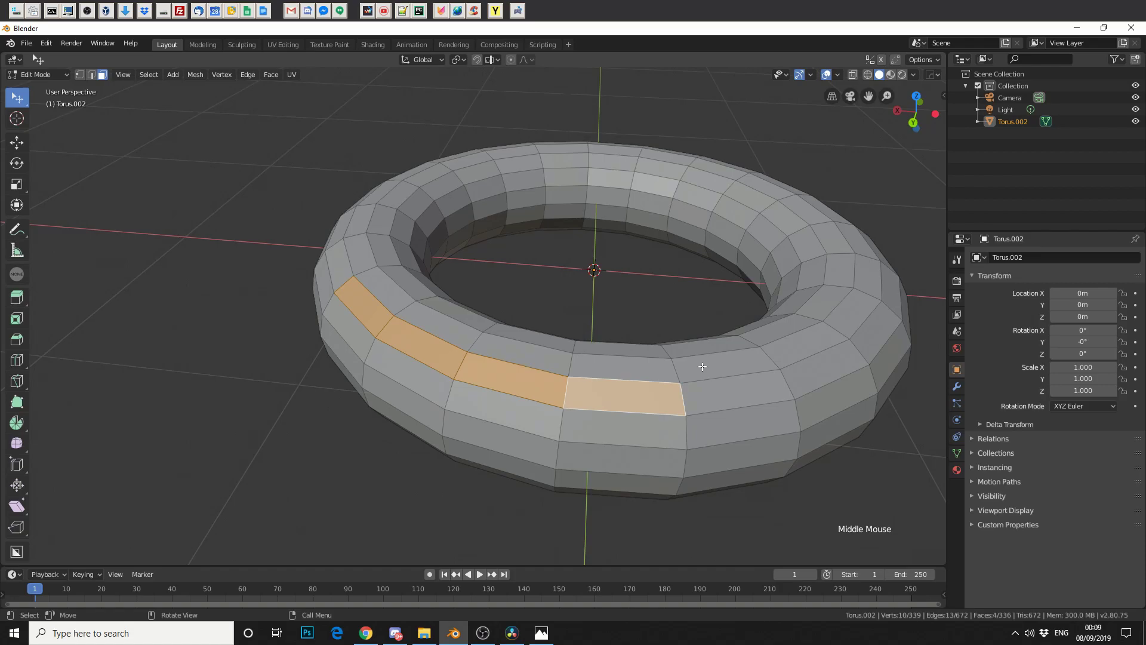
pyautogui.press('alt')
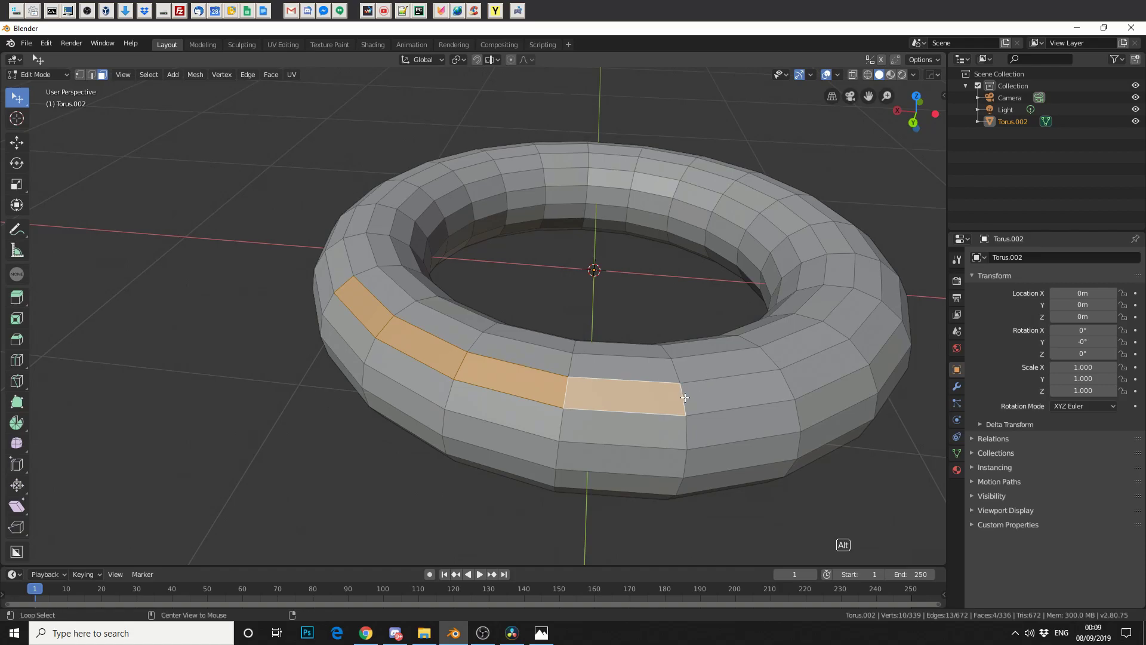
pyautogui.keyDown('alt'); pyautogui.click(687, 395); pyautogui.keyUp('alt')
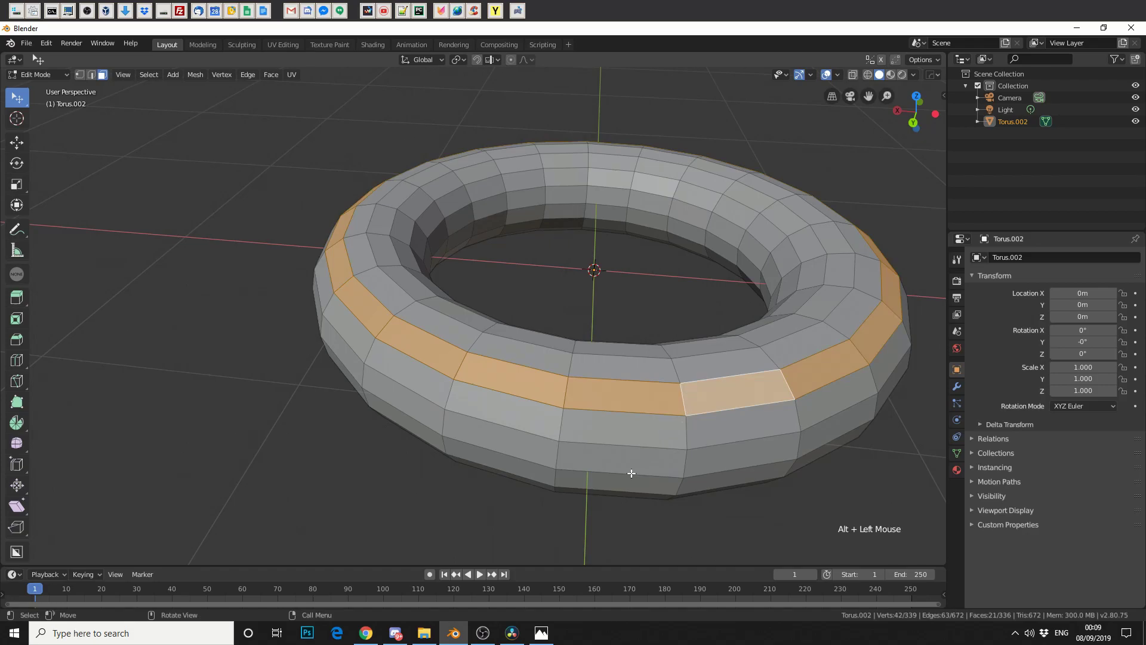
pyautogui.click(625, 352)
pyautogui.moveTo(626, 352); pyautogui.dragTo(628, 397)
pyautogui.hotkey('ctrl', 'z')
# Select a few stacked front faces, then Alt-click to loop-select the whole ring around the tube.
pyautogui.click(637, 364)
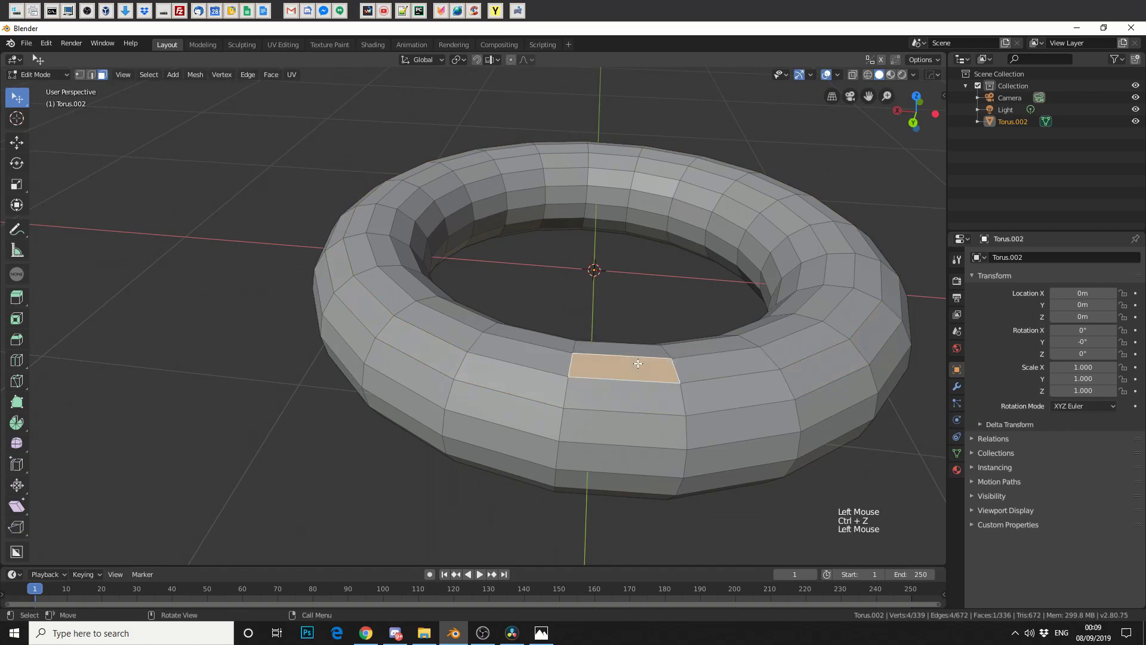
pyautogui.keyDown('shift'); pyautogui.click(627, 395); pyautogui.keyUp('shift')
pyautogui.keyDown('shift'); pyautogui.click(630, 431); pyautogui.keyUp('shift')
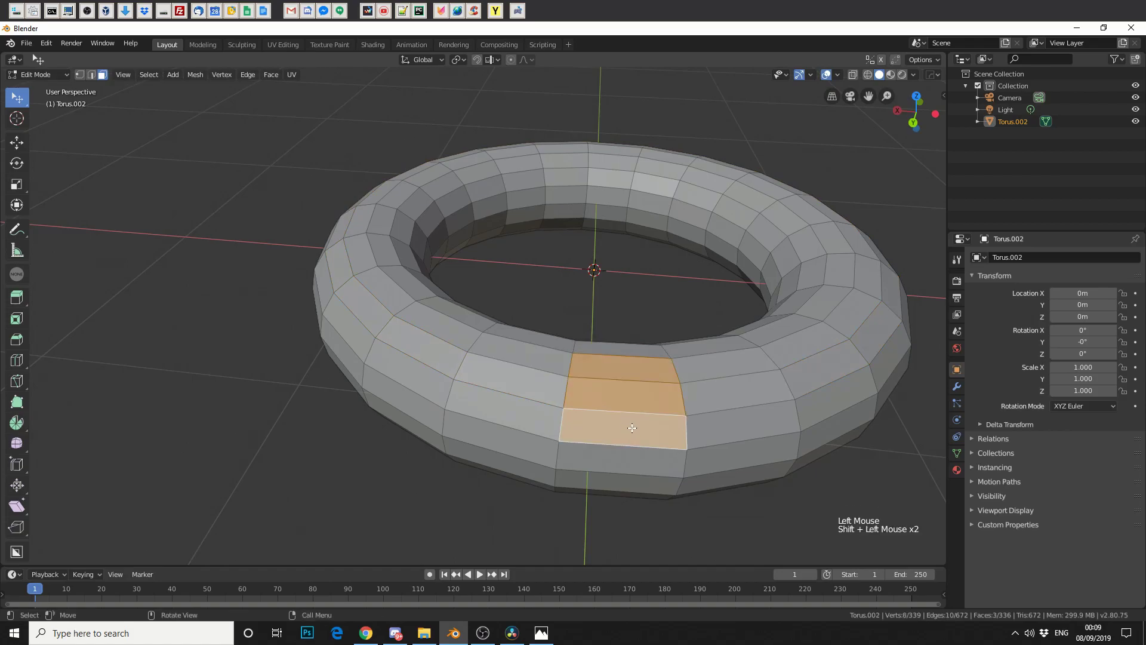
pyautogui.press('alt')
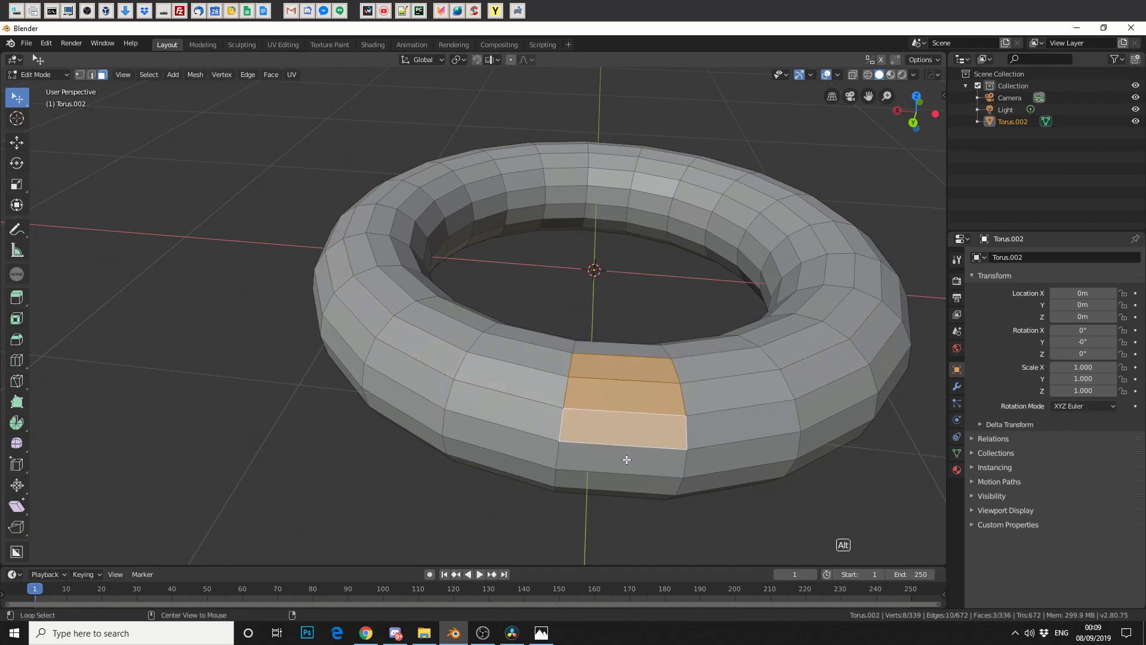
pyautogui.keyDown('alt'); pyautogui.click(627, 459); pyautogui.keyUp('alt')
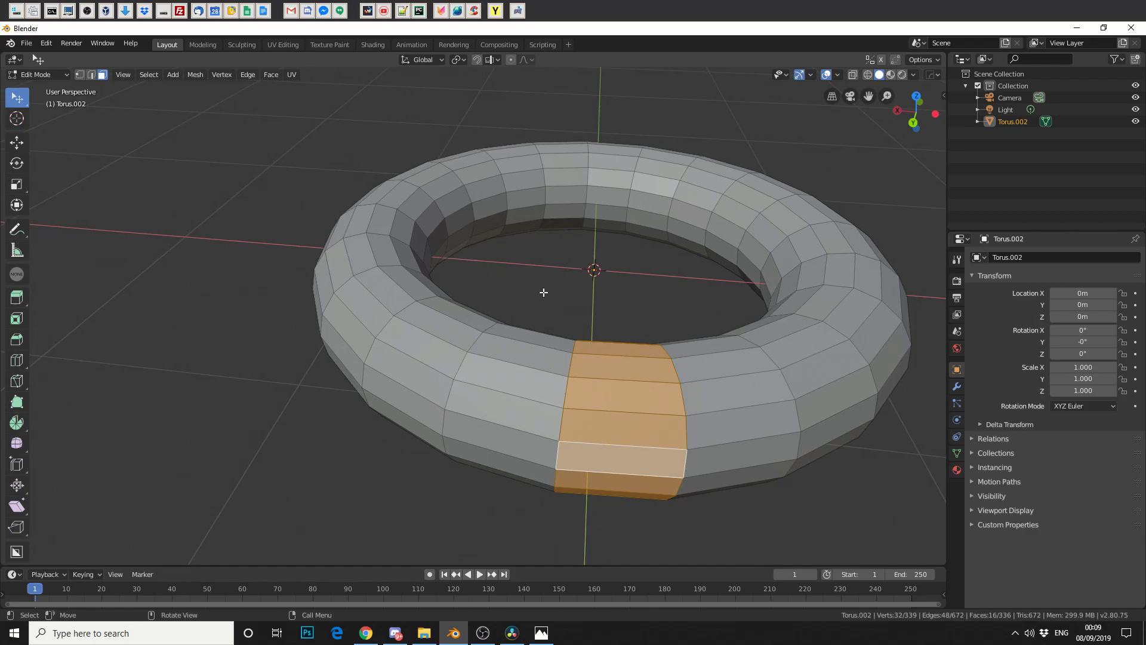
# Invert the selection with Ctrl+I, then invert again so only the ring stays selected.
pyautogui.press('ctrl')
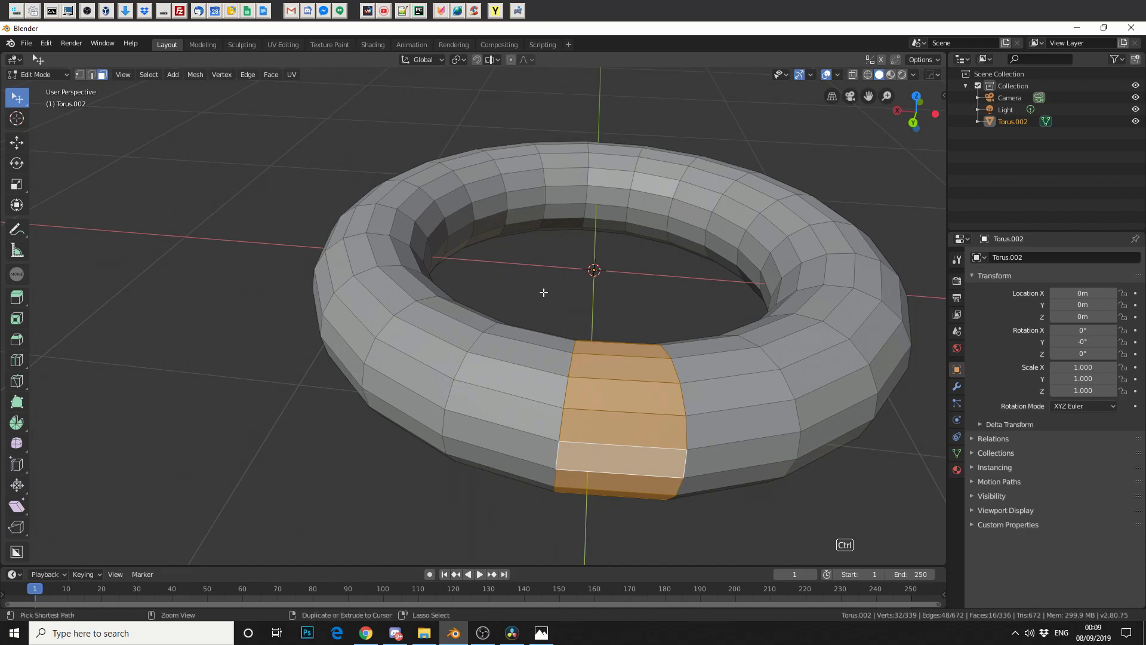
pyautogui.hotkey('ctrl', 'i')
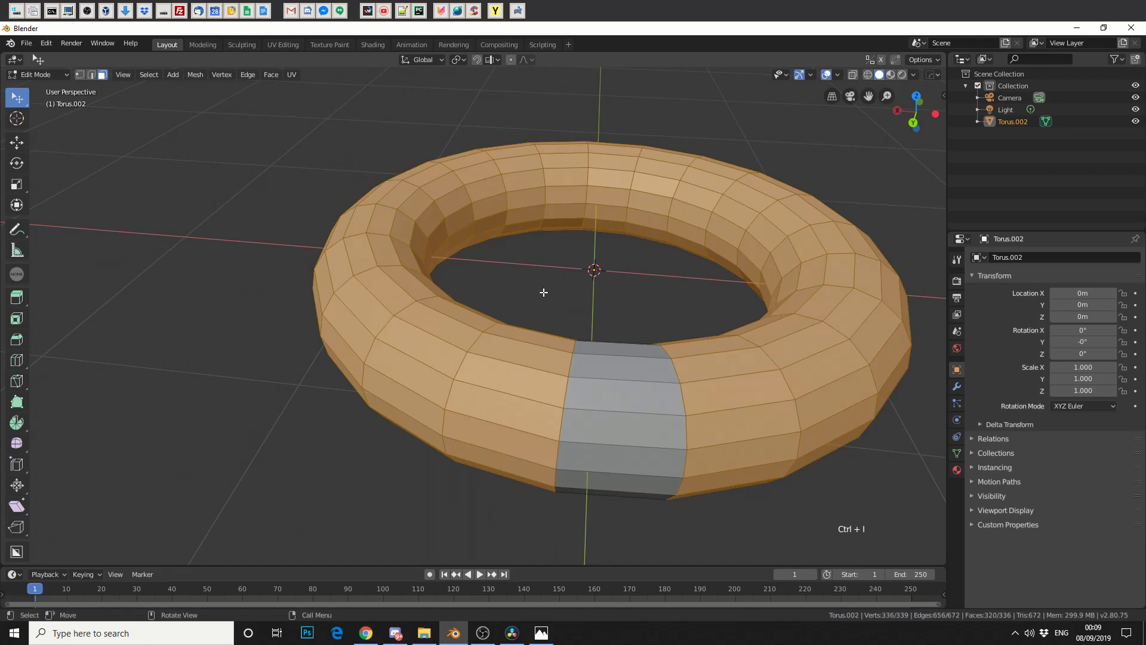
pyautogui.hotkey('ctrl', 'i')
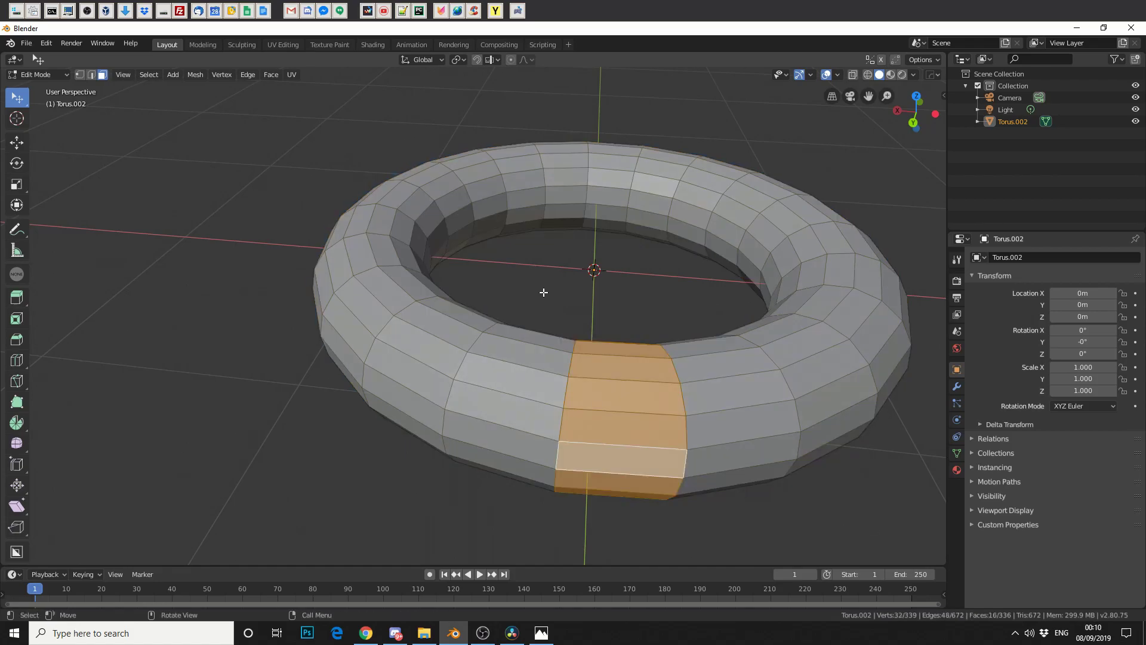
# Cycle vertex, edge and face modes with 1, 2, 3, then pick a single front face.
pyautogui.press('1')
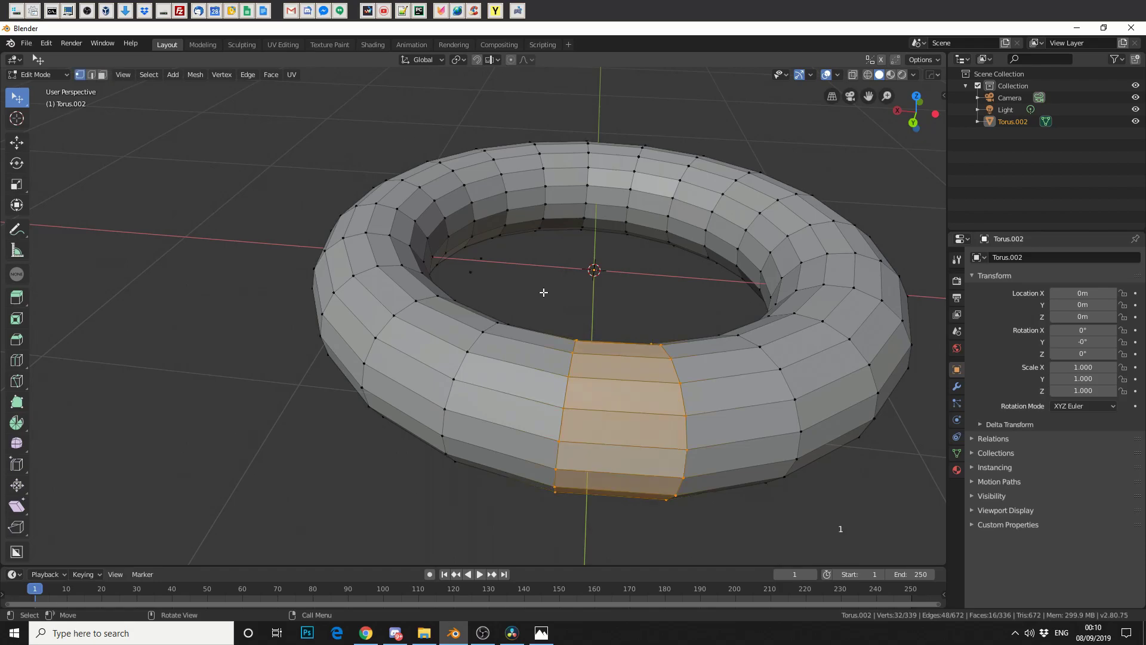
pyautogui.press('2')
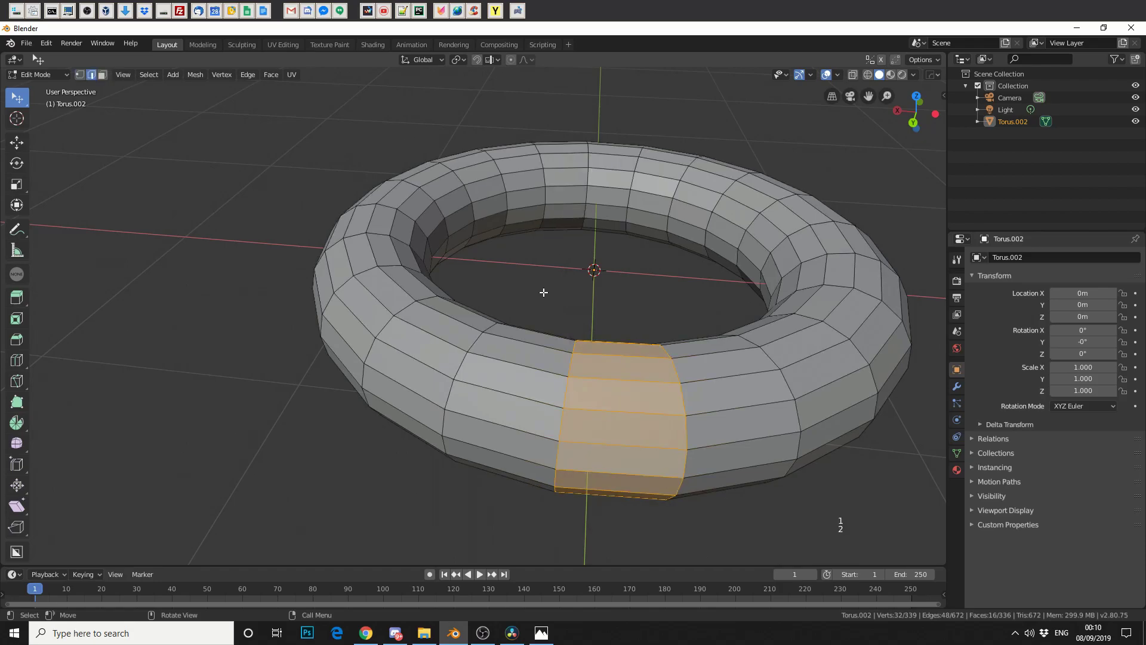
pyautogui.press('3')
pyautogui.click(508, 386)
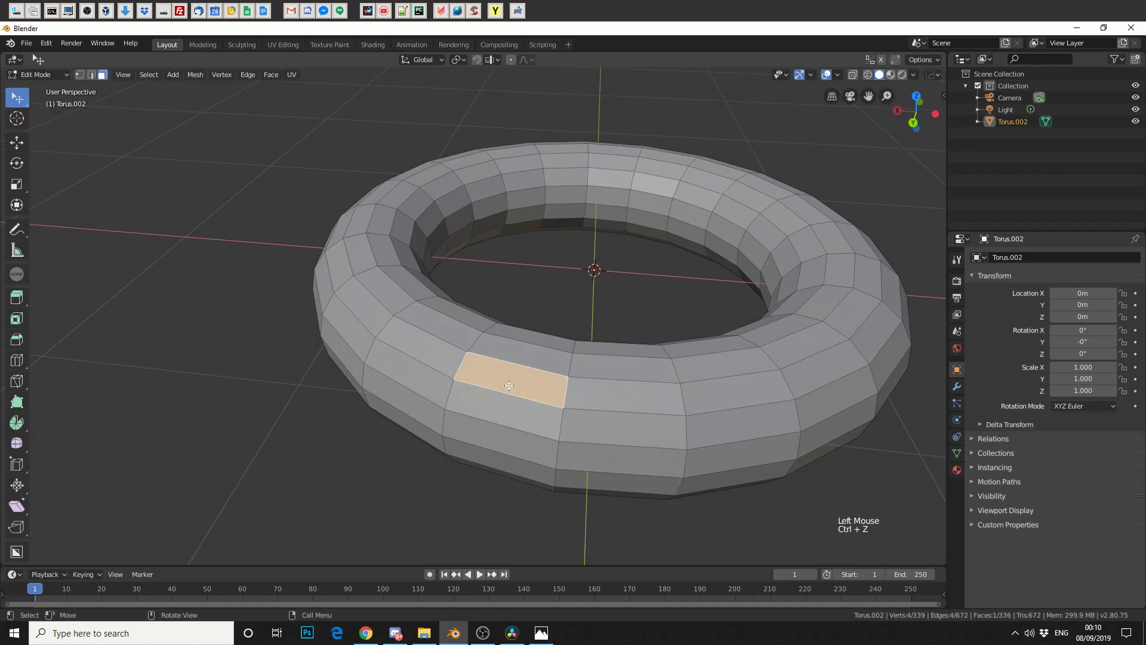
# Try box and lasso selection on front faces, cycling styles with W between single-face picks.
pyautogui.press('w')
pyautogui.moveTo(575, 430); pyautogui.dragTo(700, 394)
pyautogui.click(471, 397)
pyautogui.press('w')
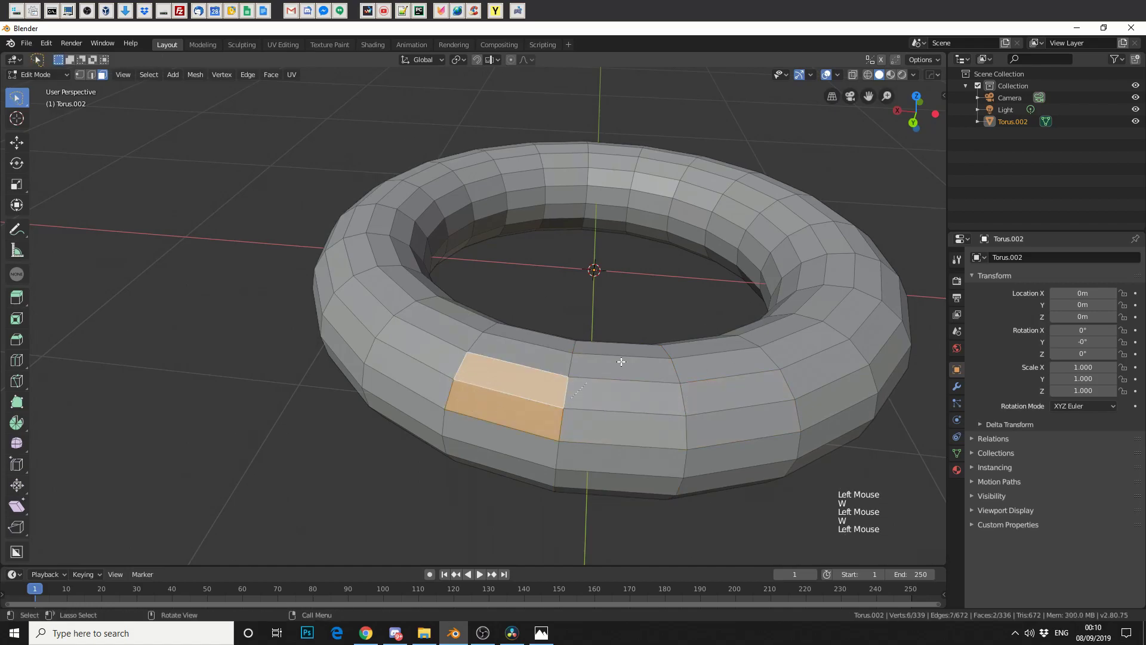
pyautogui.moveTo(621, 359); pyautogui.dragTo(629, 411)
pyautogui.press('w')
pyautogui.click(514, 401)
# Return to box selection, select the whole torus with A, then deselect everything with Alt+A.
pyautogui.press('w')
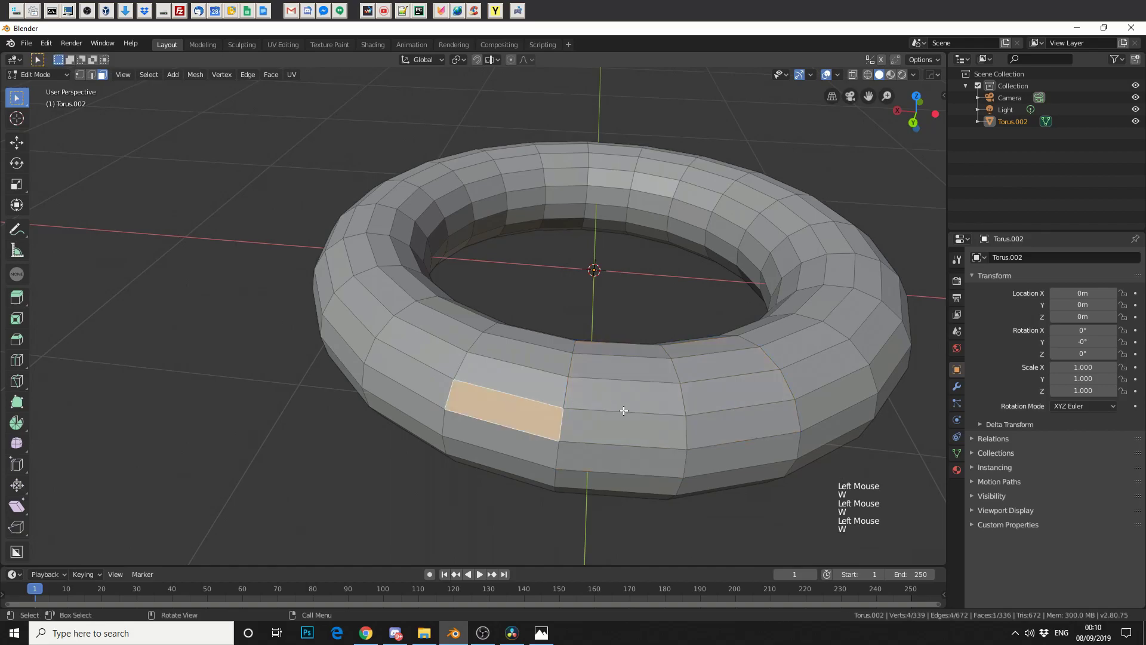
pyautogui.press('a')
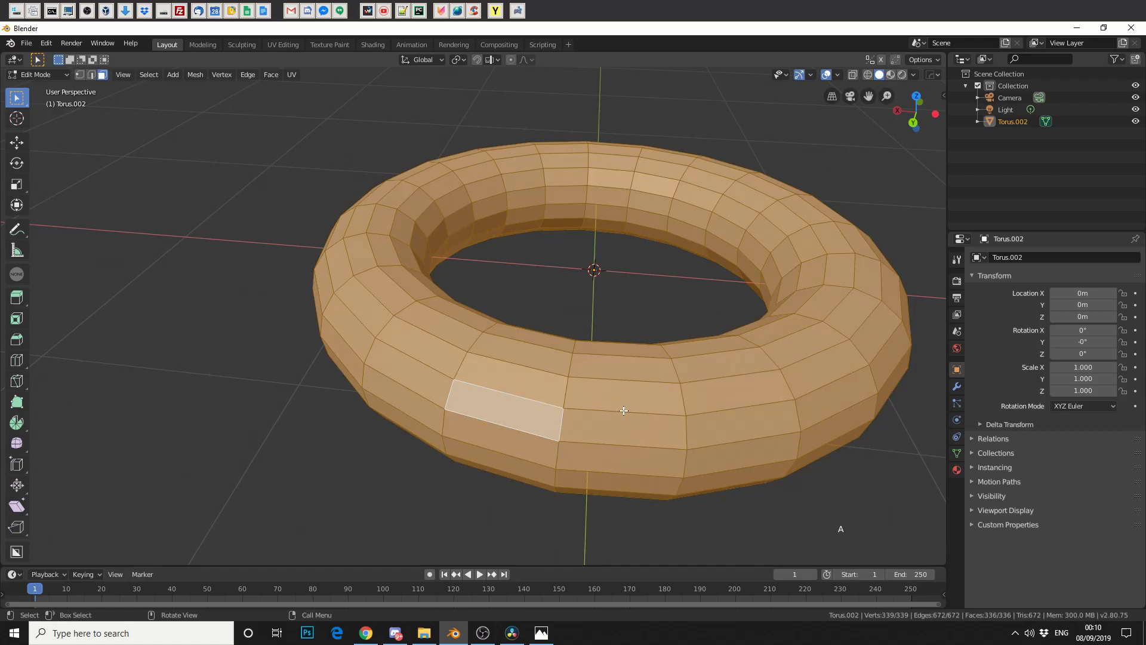
pyautogui.hotkey('alt', 'a')
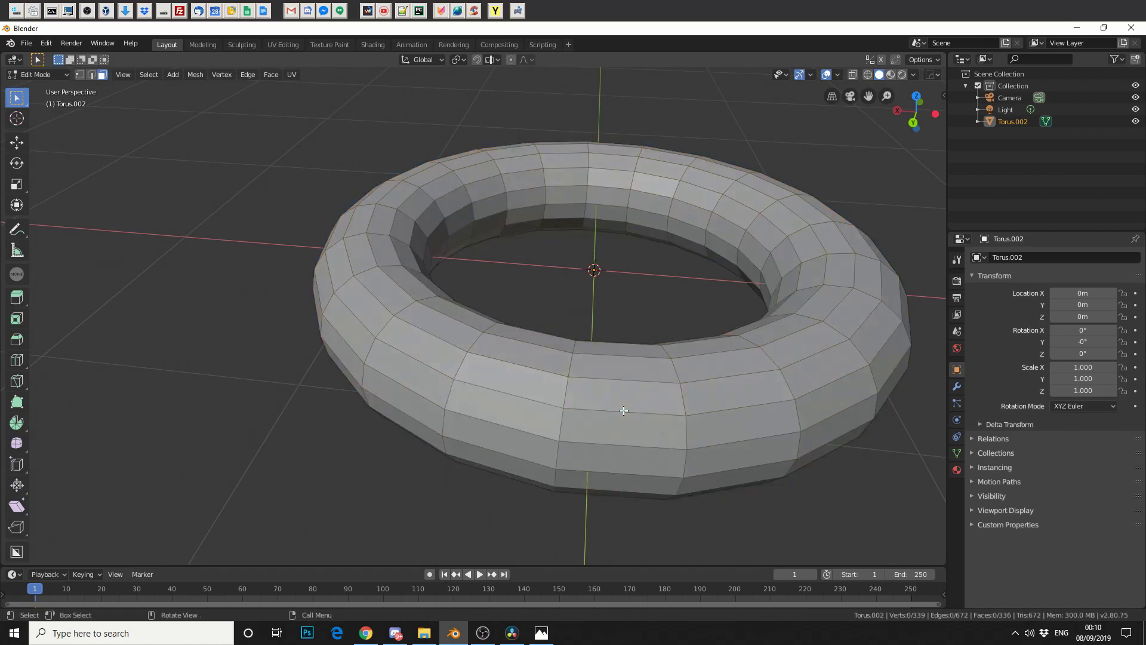
pyautogui.keyDown('alt'); pyautogui.click(692, 403); pyautogui.keyUp('alt')
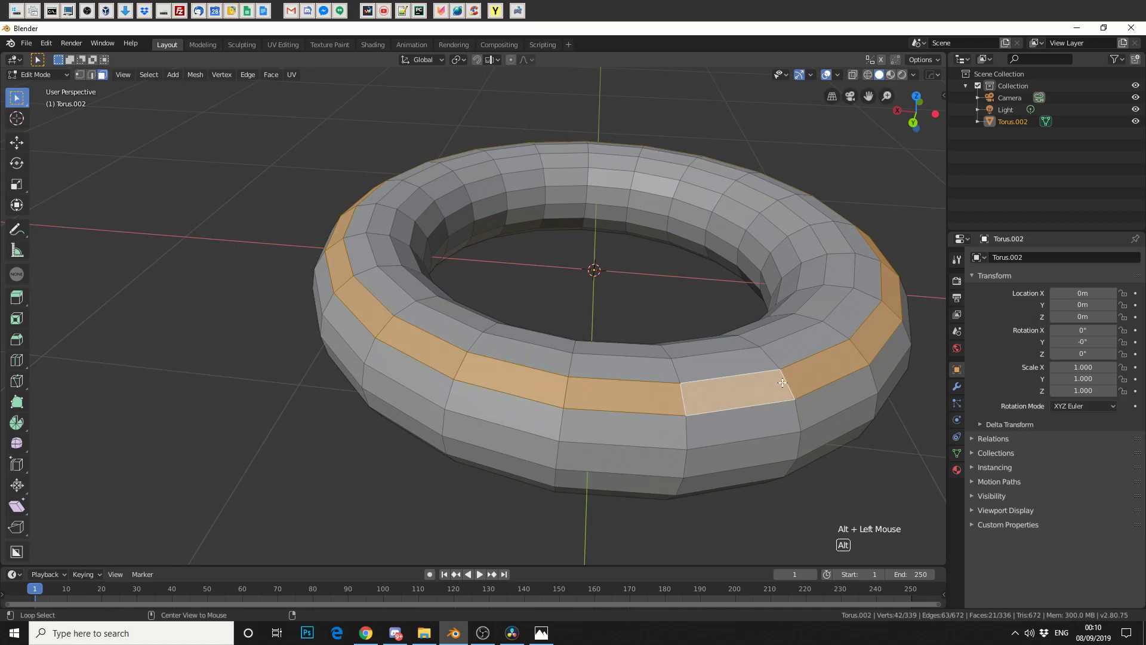
pyautogui.click(795, 499)
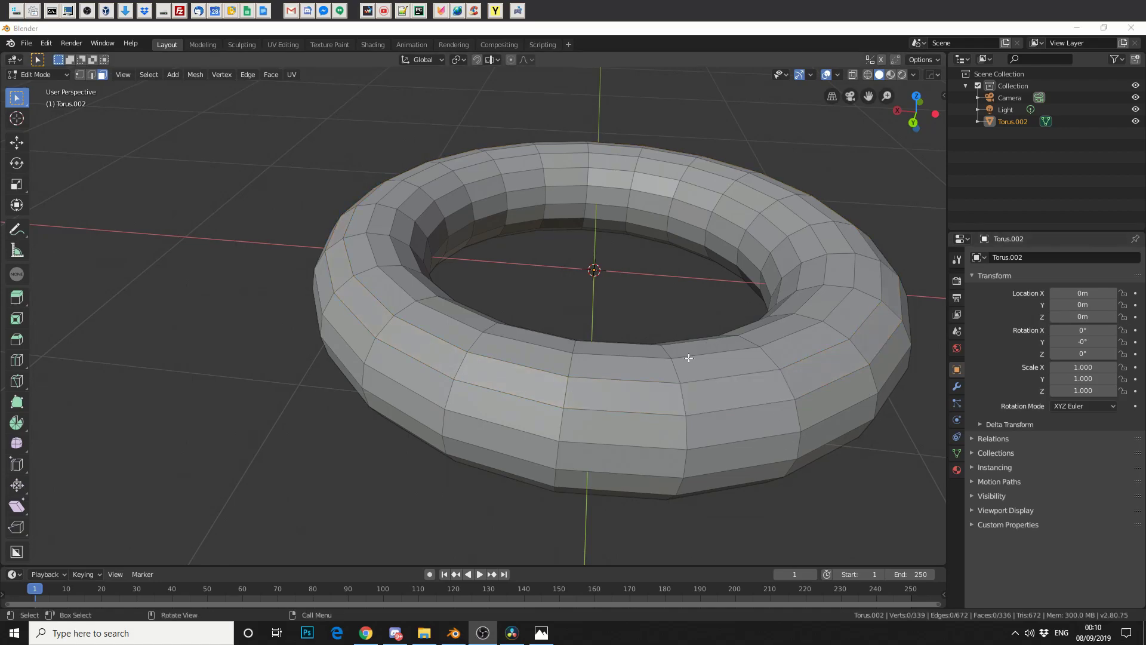
pyautogui.click(587, 423)
pyautogui.keyDown('shift'); pyautogui.click(494, 394); pyautogui.keyUp('shift')
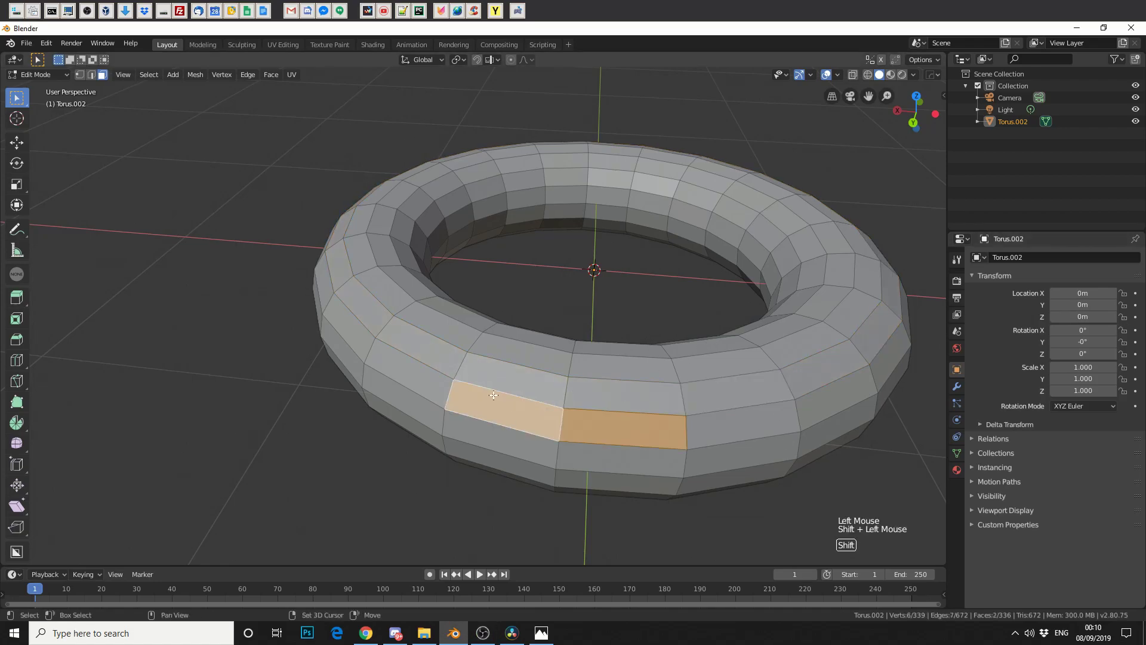
pyautogui.keyDown('shift'); pyautogui.click(437, 376); pyautogui.keyUp('shift')
pyautogui.keyDown('shift'); pyautogui.click(437, 362); pyautogui.keyUp('shift')
pyautogui.keyDown('shift'); pyautogui.click(498, 366); pyautogui.keyUp('shift')
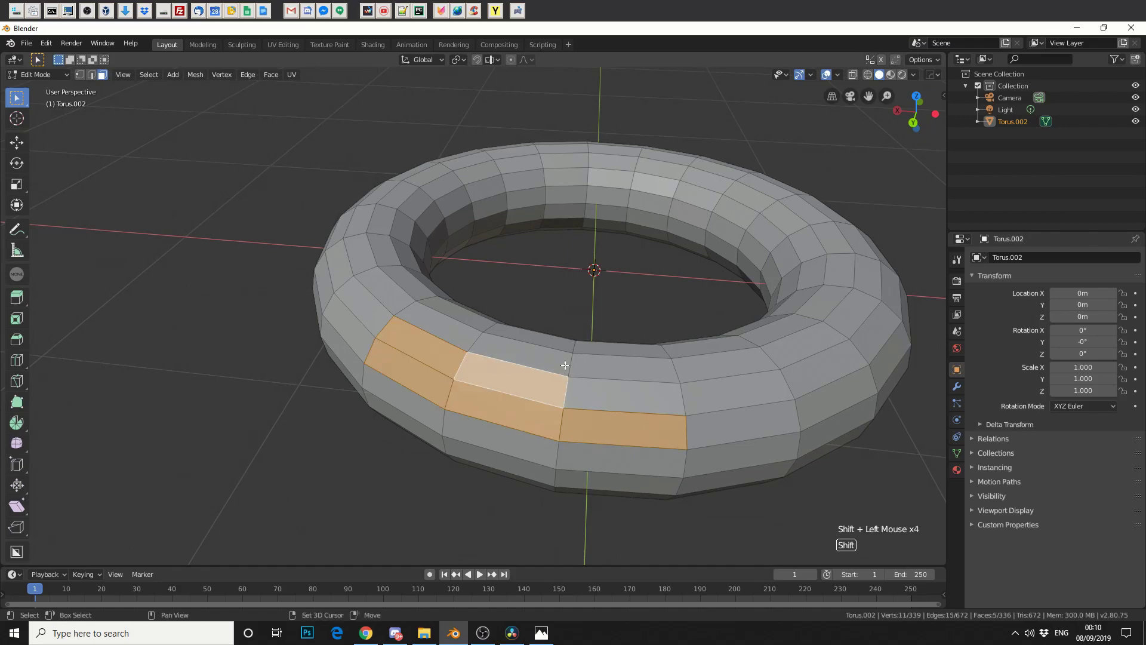
pyautogui.hotkey('alt', 'a')
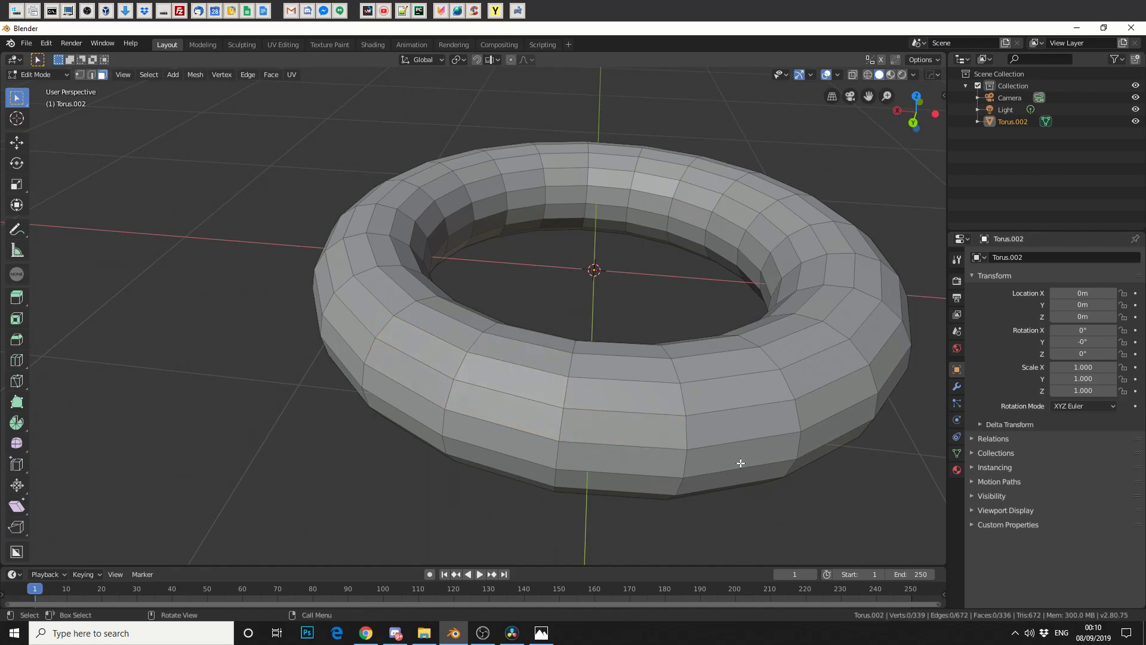
pyautogui.keyDown('shift'); pyautogui.click(515, 407); pyautogui.keyUp('shift')
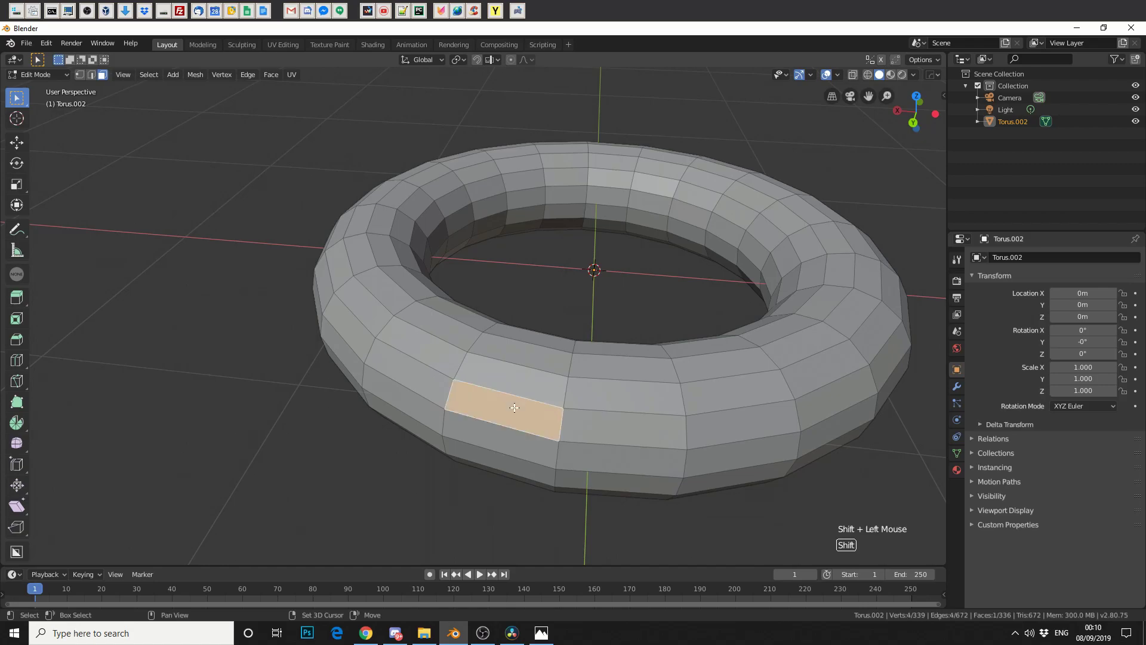
pyautogui.keyDown('shift'); pyautogui.click(595, 416); pyautogui.keyUp('shift')
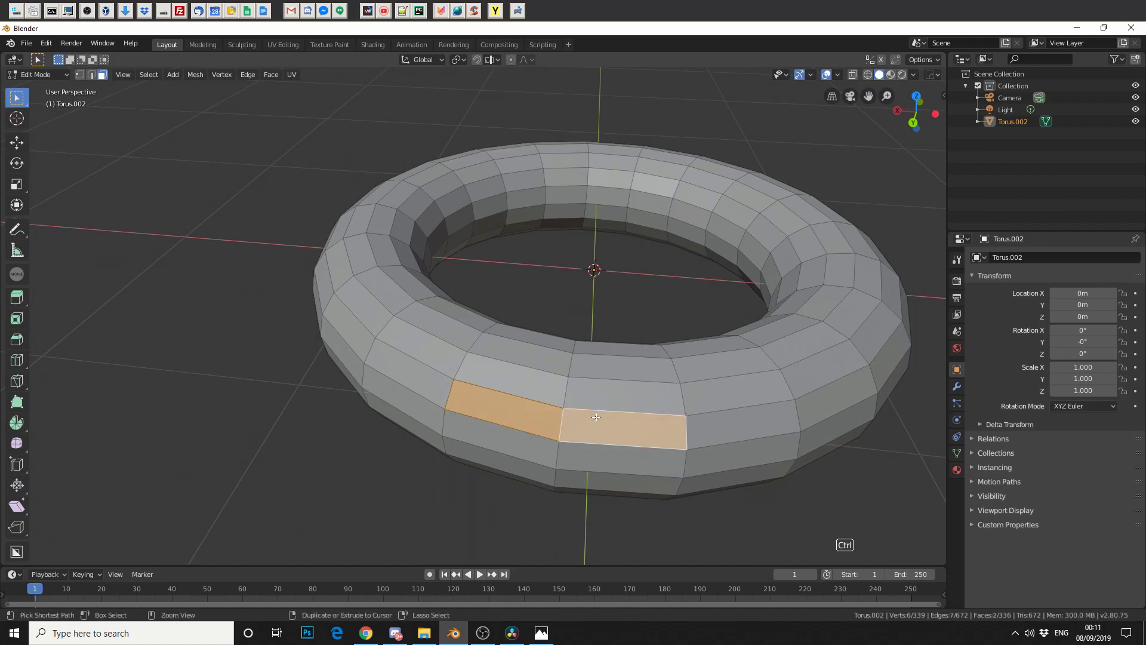
pyautogui.press('ctrl+KP_Add')
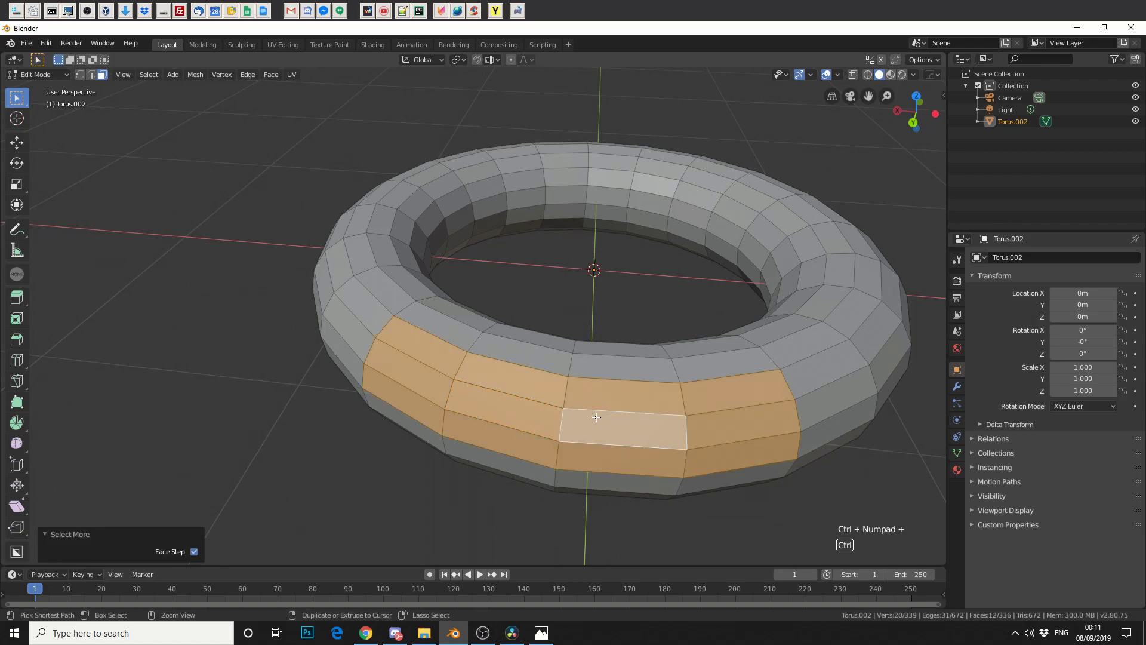
pyautogui.press('ctrl+KP_Add')
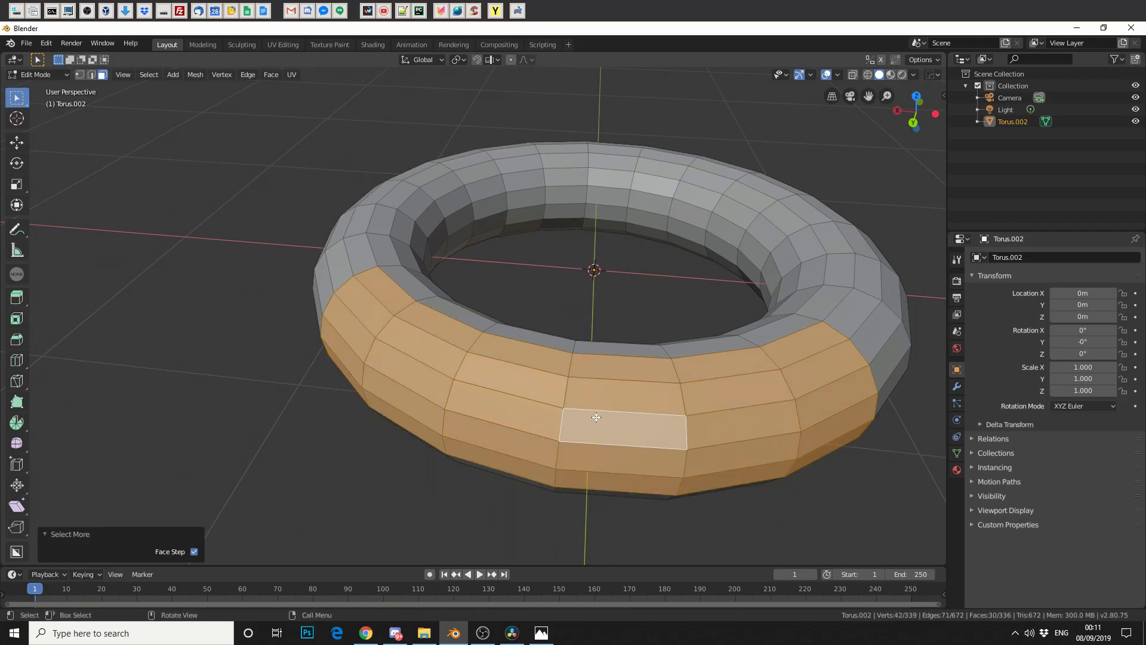
pyautogui.press('ctrl+KP_Subtract')
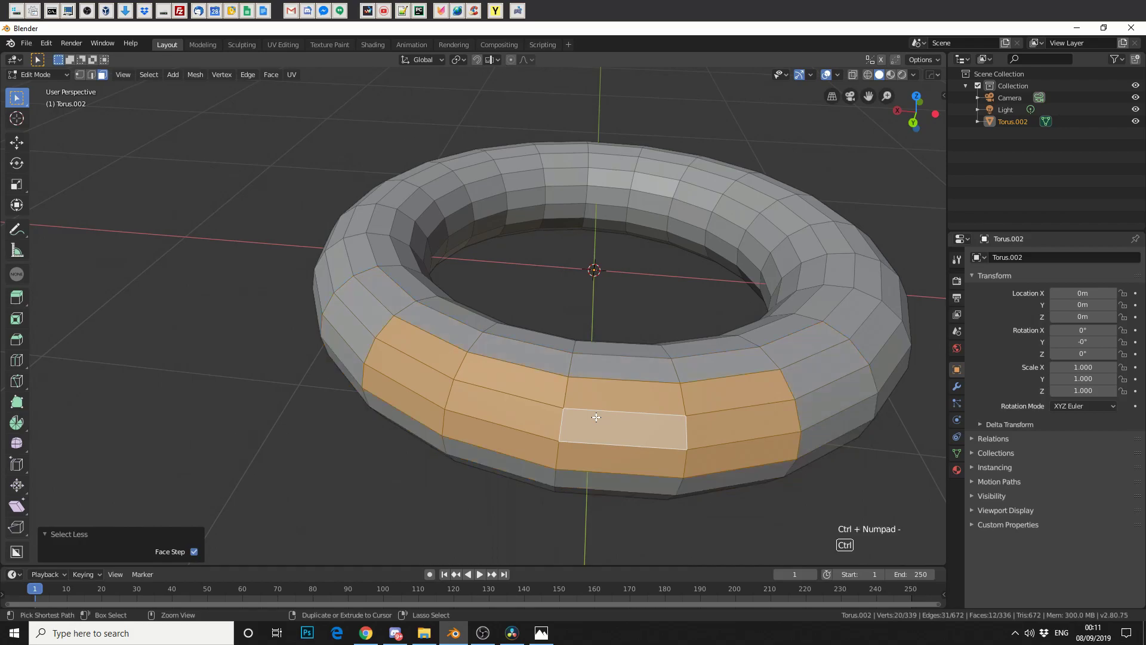
pyautogui.press('ctrl+KP_Subtract')
pyautogui.press('ctrl+KP_Subtract')
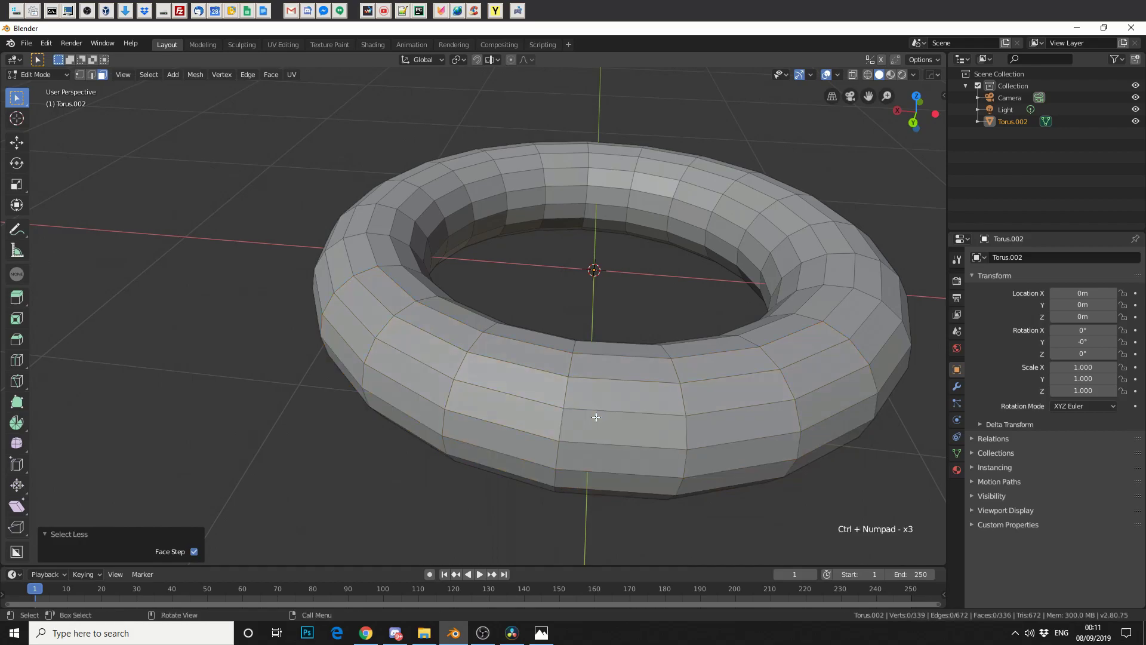